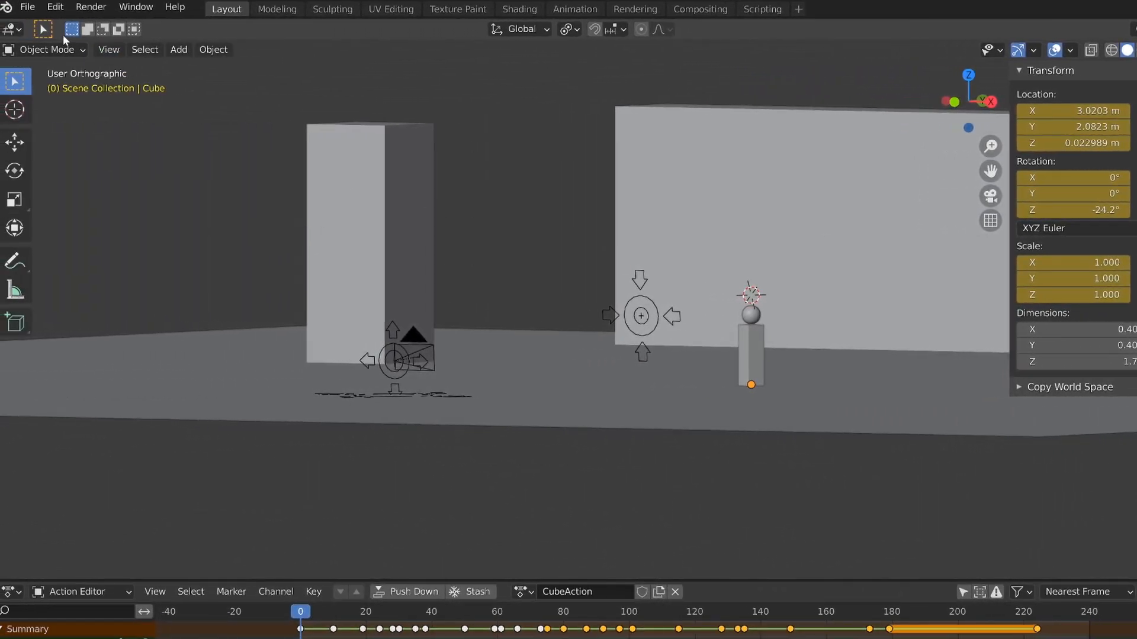
# - Link the TRIDENT-CHARACTER collection from TRIDENT-RIG_final.blend in the FILES\05 folder into the scene
pyautogui.click(24, 8)
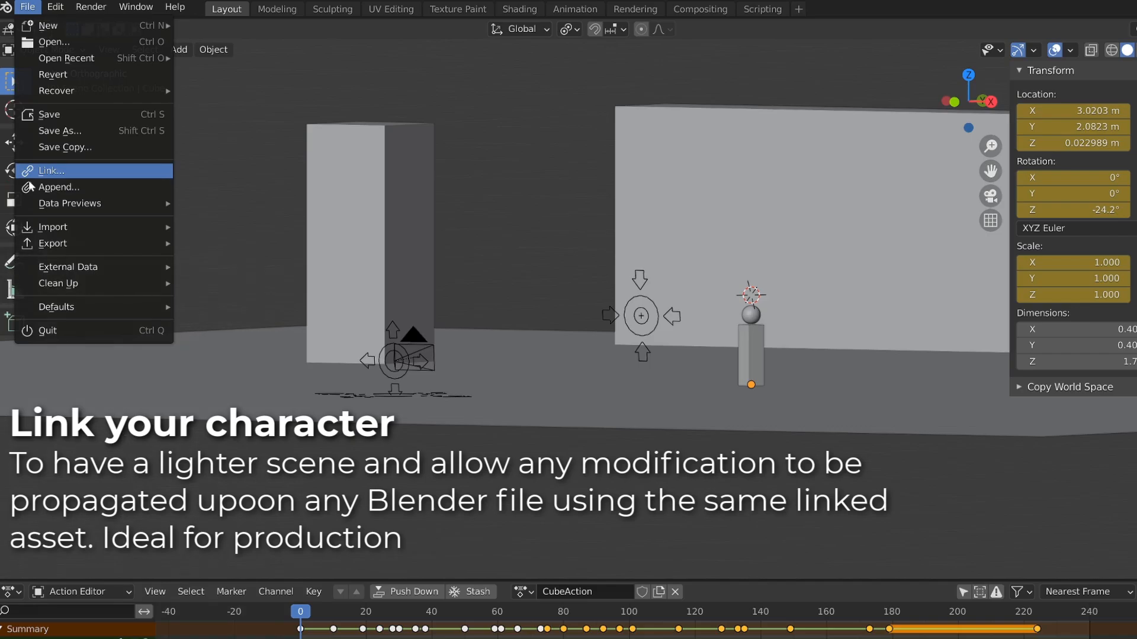
pyautogui.click(66, 173)
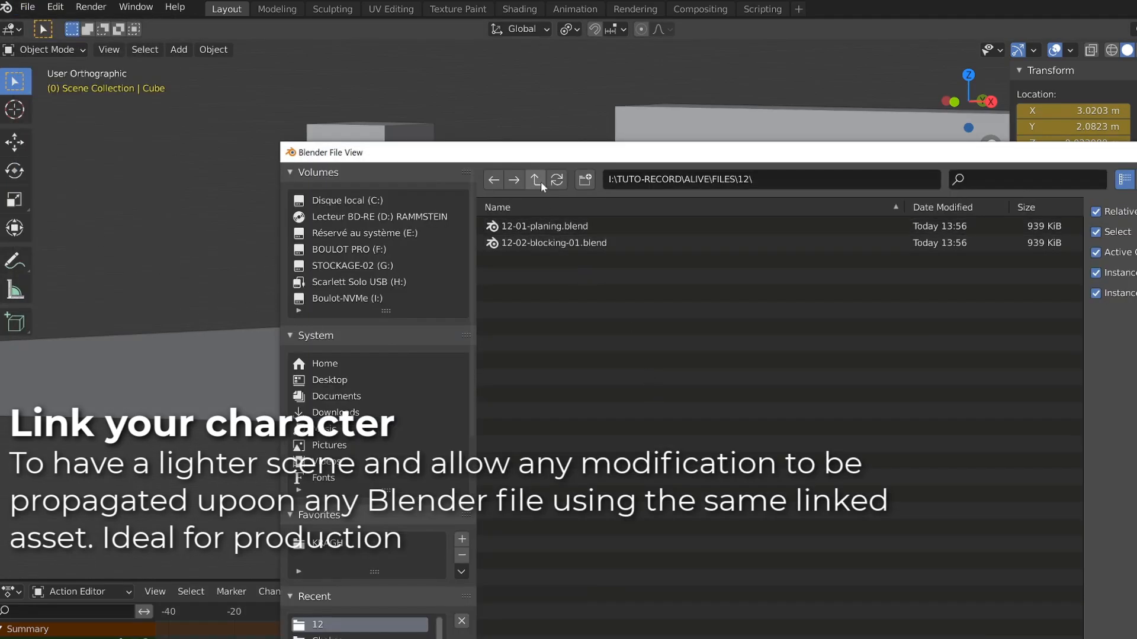
pyautogui.click(536, 180)
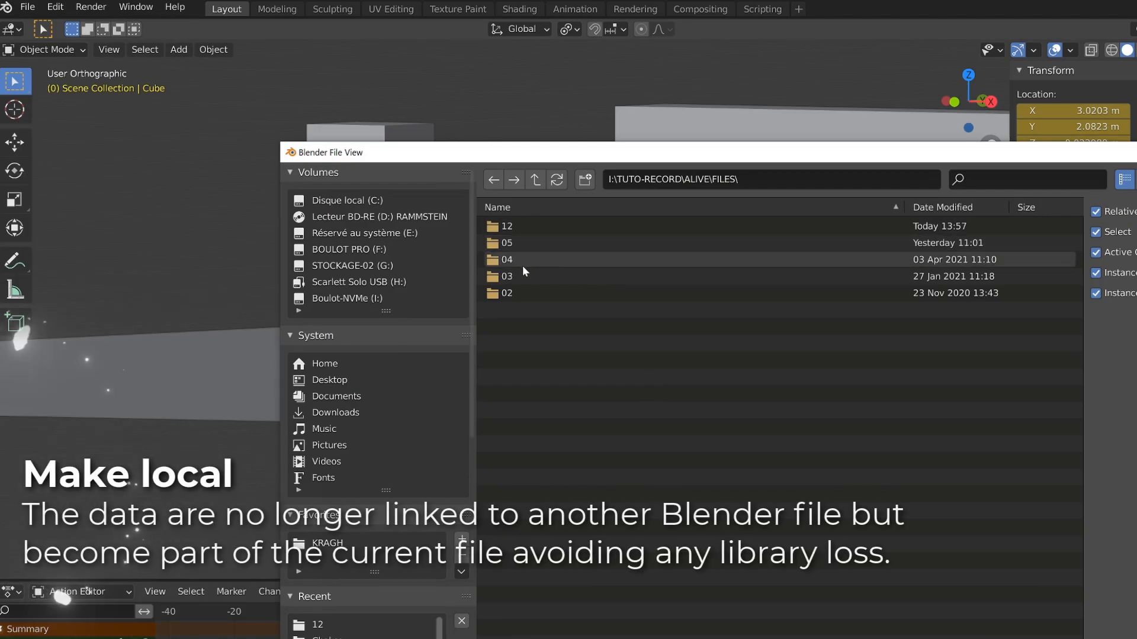
pyautogui.click(508, 243)
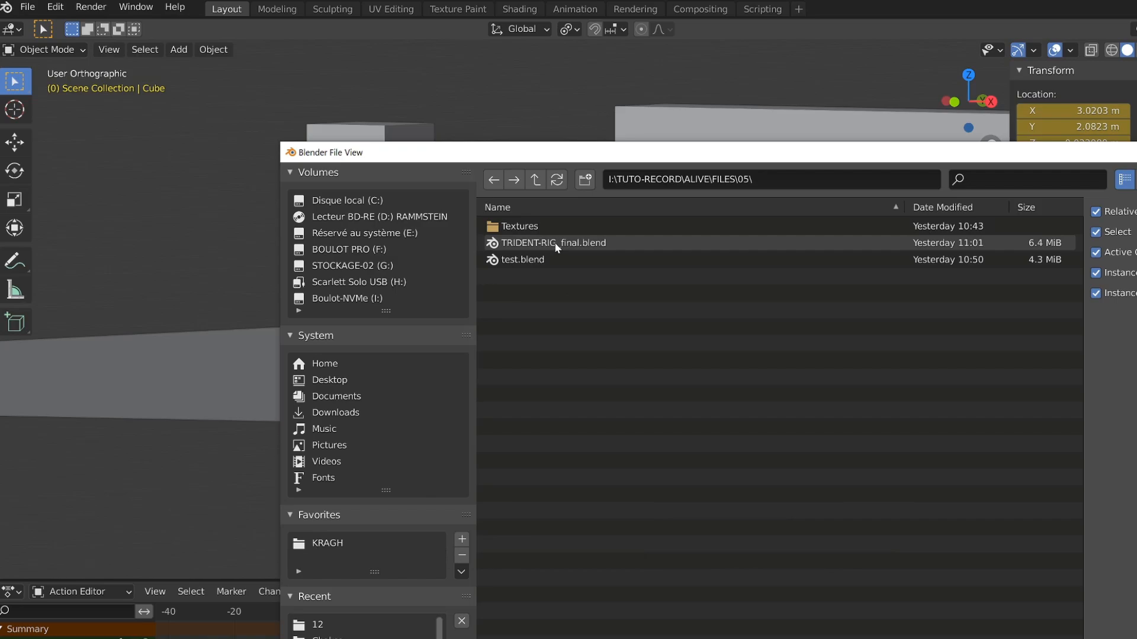
pyautogui.doubleClick(557, 247)
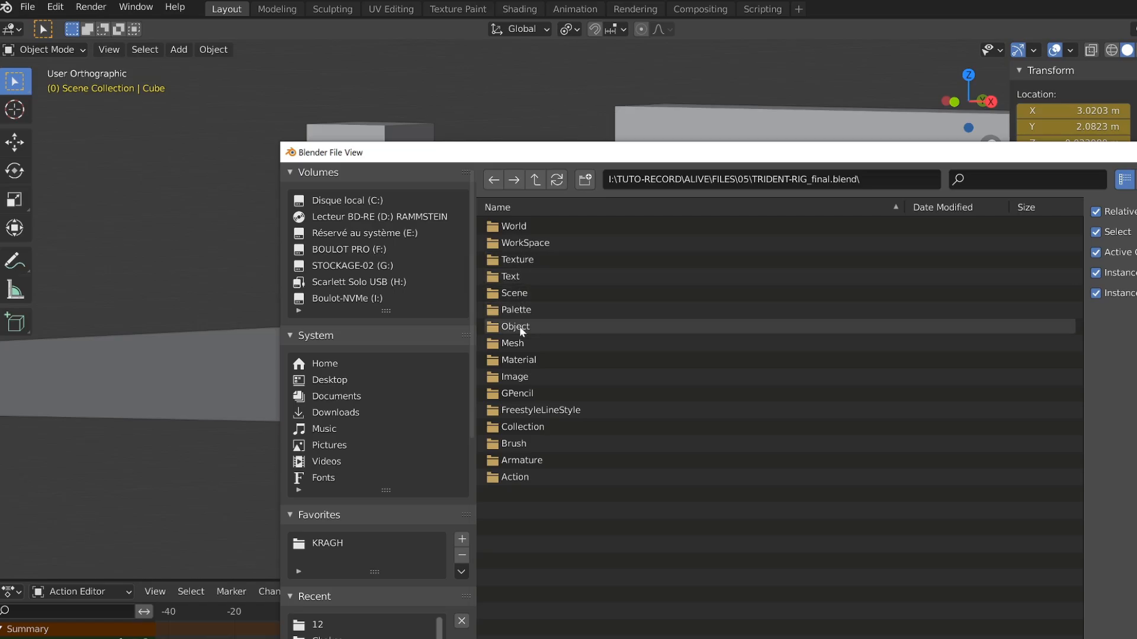
pyautogui.click(519, 429)
pyautogui.click(519, 428)
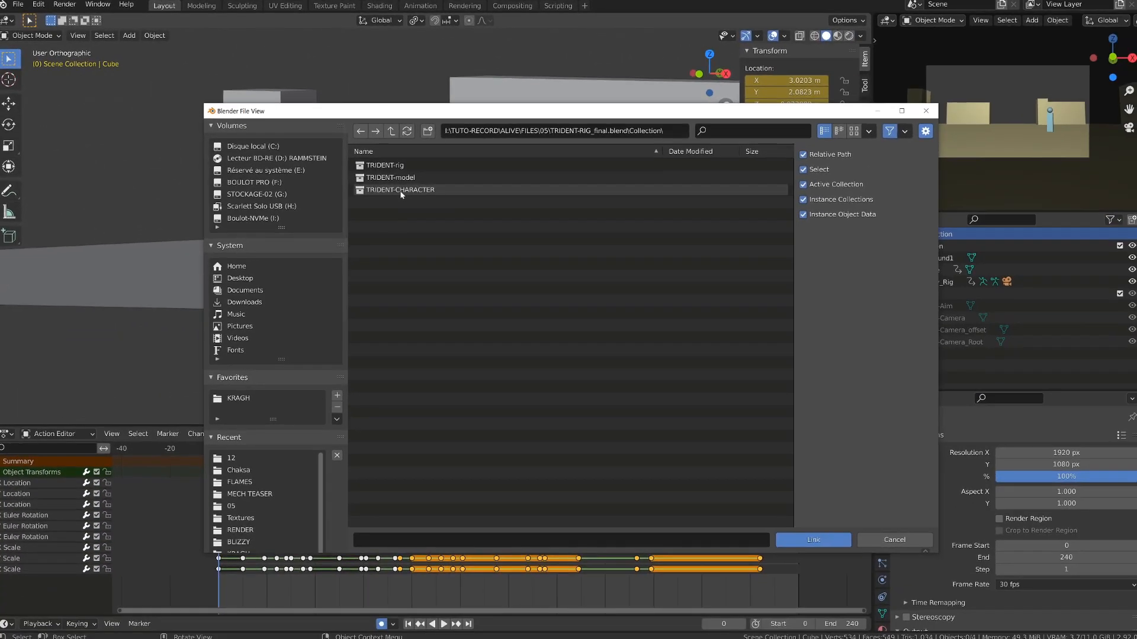
pyautogui.doubleClick(401, 191)
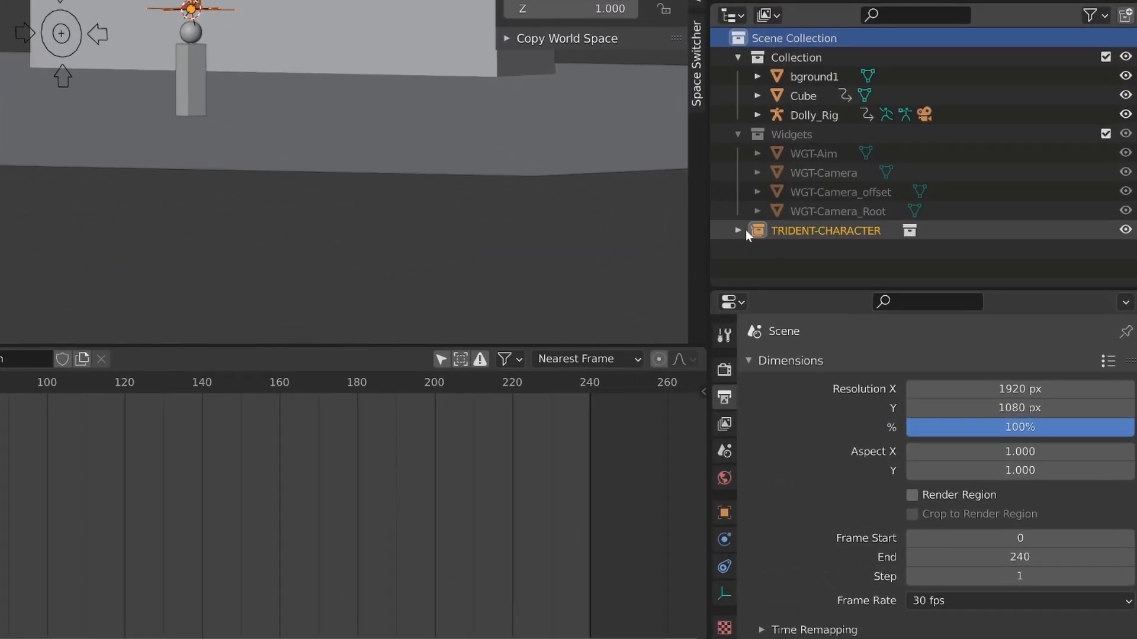
# - Add a library override hierarchy to the linked TRIDENT-CHARACTER sub-collection inside the character's instance
pyautogui.click(745, 231)
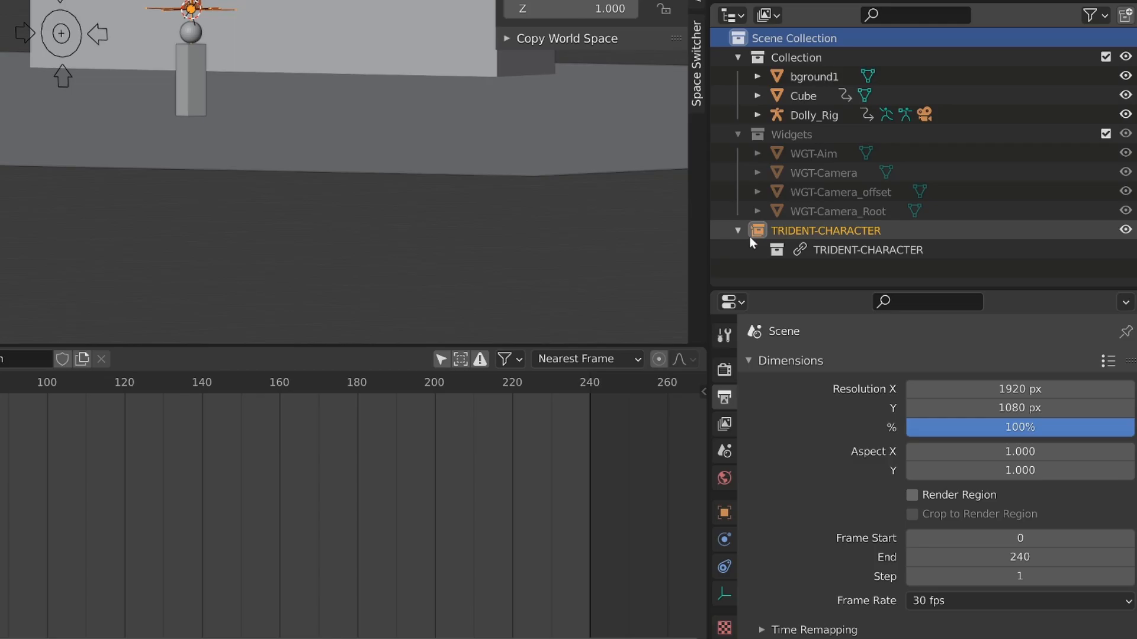
pyautogui.click(841, 247)
pyautogui.rightClick(840, 247)
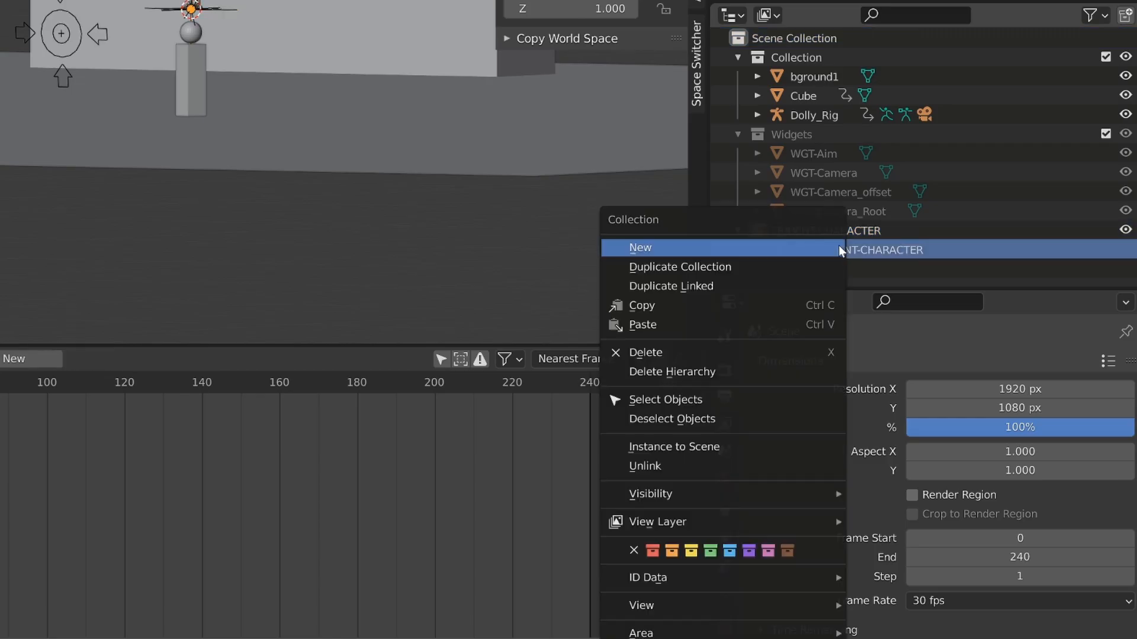
pyautogui.moveTo(663, 578)
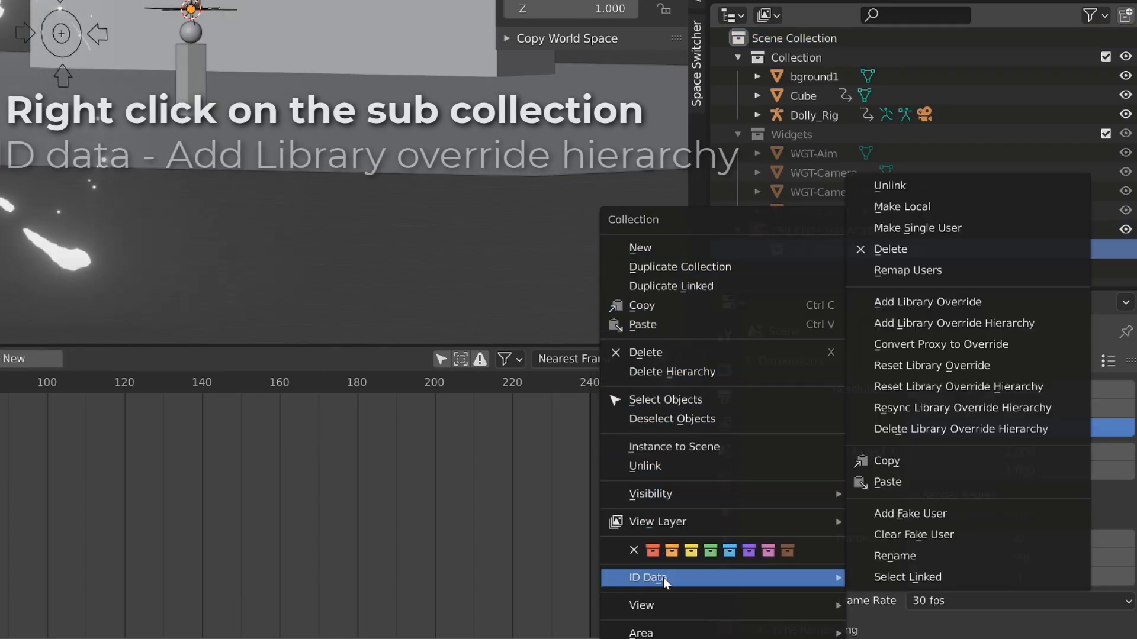
pyautogui.click(948, 324)
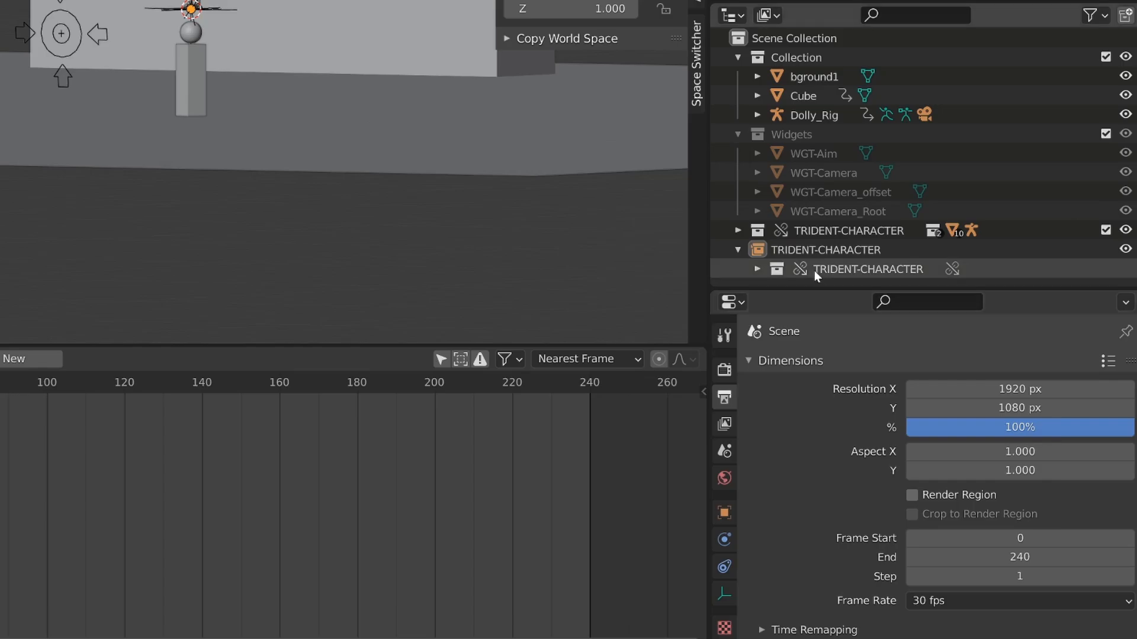
# - Delete the original TRIDENT-CHARACTER collection instance, keeping the overridden collection
pyautogui.click(822, 253)
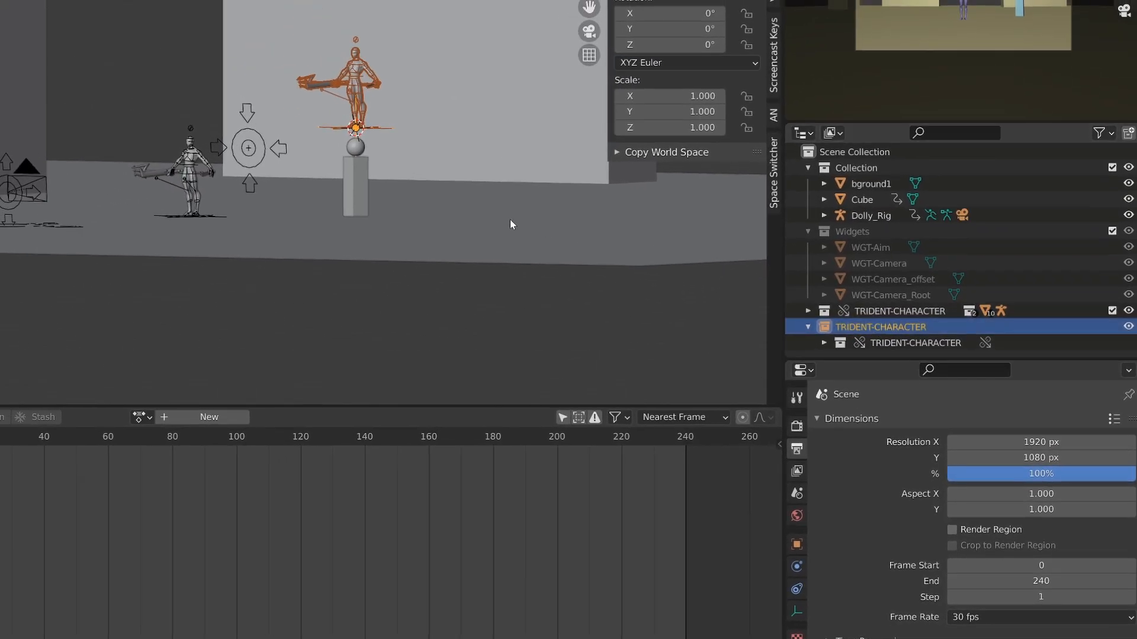
pyautogui.press('x')
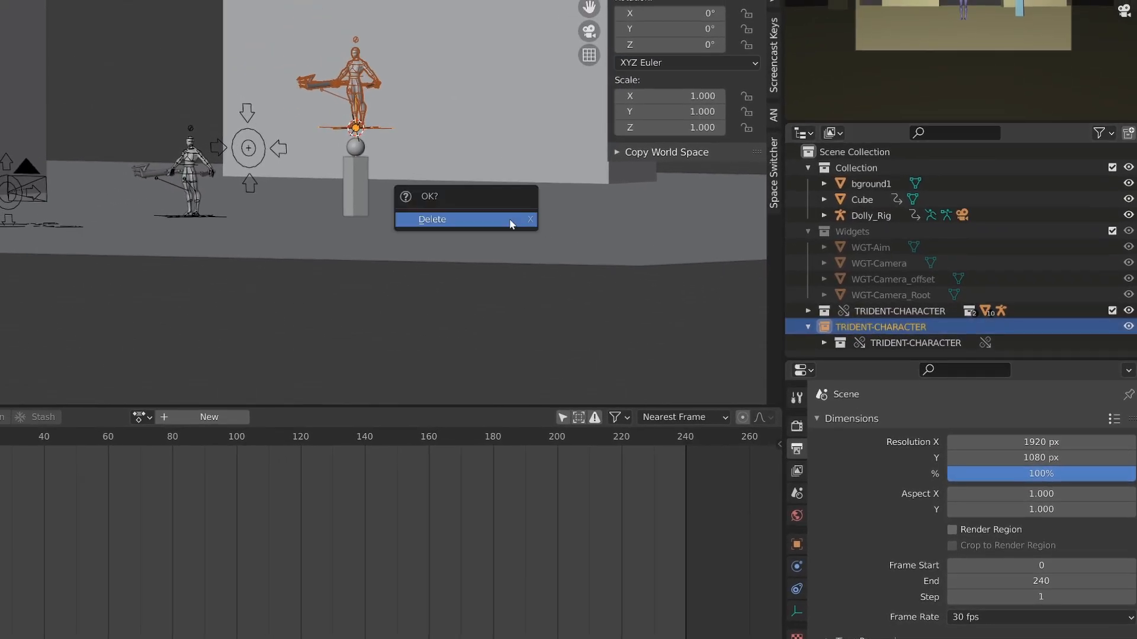
pyautogui.click(512, 220)
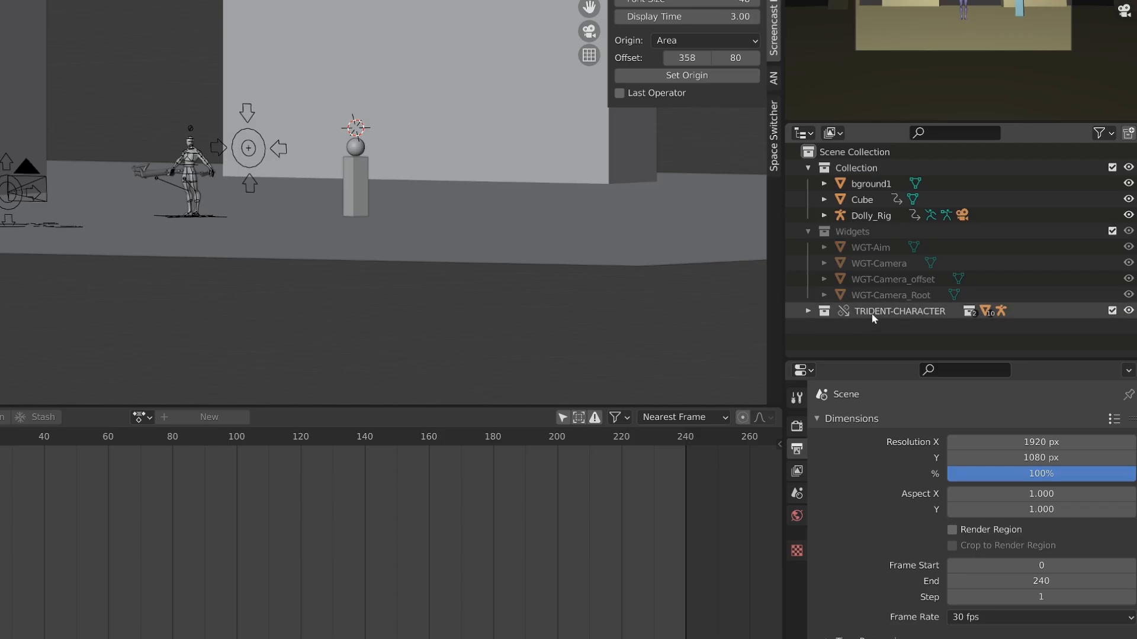
# - Select TRIDENT-Armature inside the TRIDENT-rig collection and put it into Pose Mode, seen from the front
pyautogui.click(809, 312)
pyautogui.click(812, 316)
pyautogui.click(825, 332)
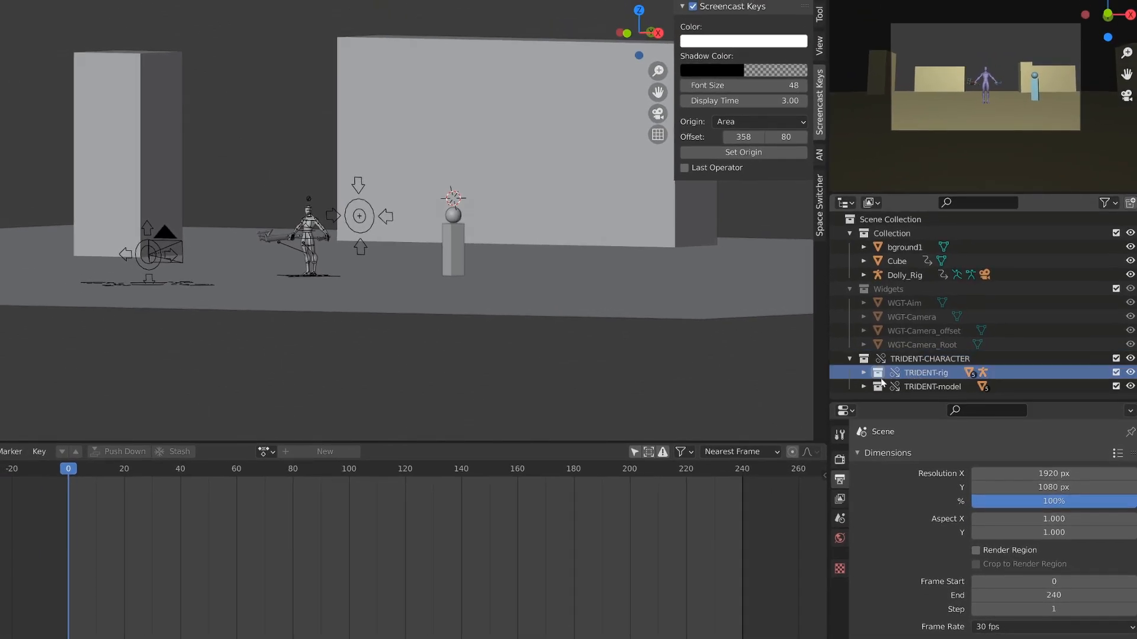
pyautogui.click(863, 373)
pyautogui.scroll(-1, 892, 373)
pyautogui.click(947, 373)
pyautogui.scroll(4, 467, 258)
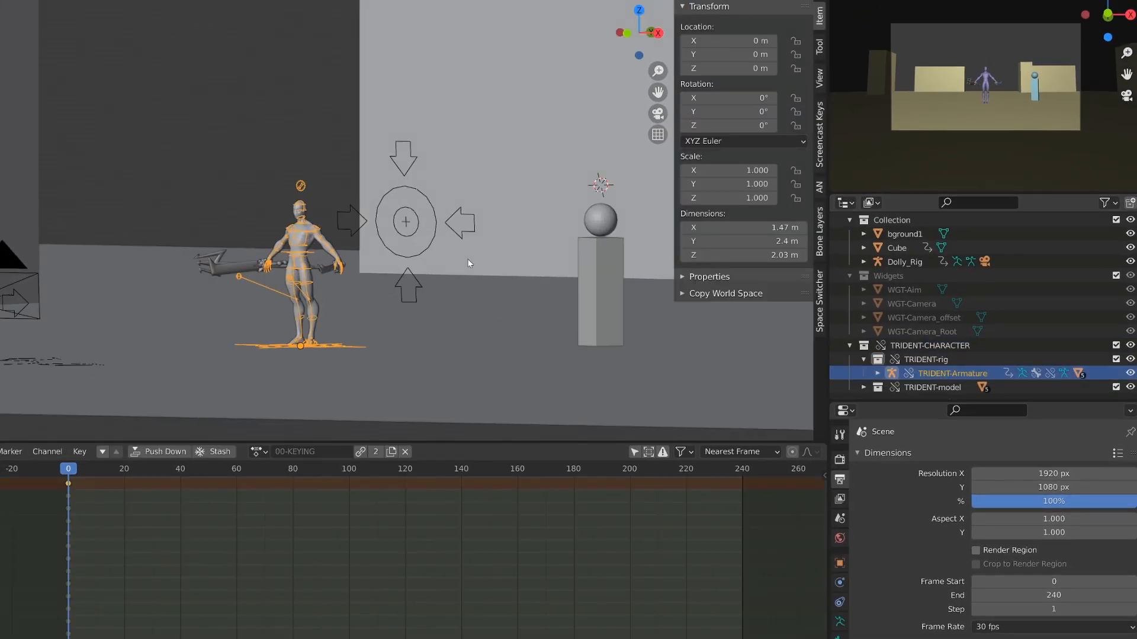
pyautogui.moveTo(468, 258); pyautogui.dragTo(389, 278, button='middle')
pyautogui.hotkey('ctrl', 'Tab')
pyautogui.press('KP_1')
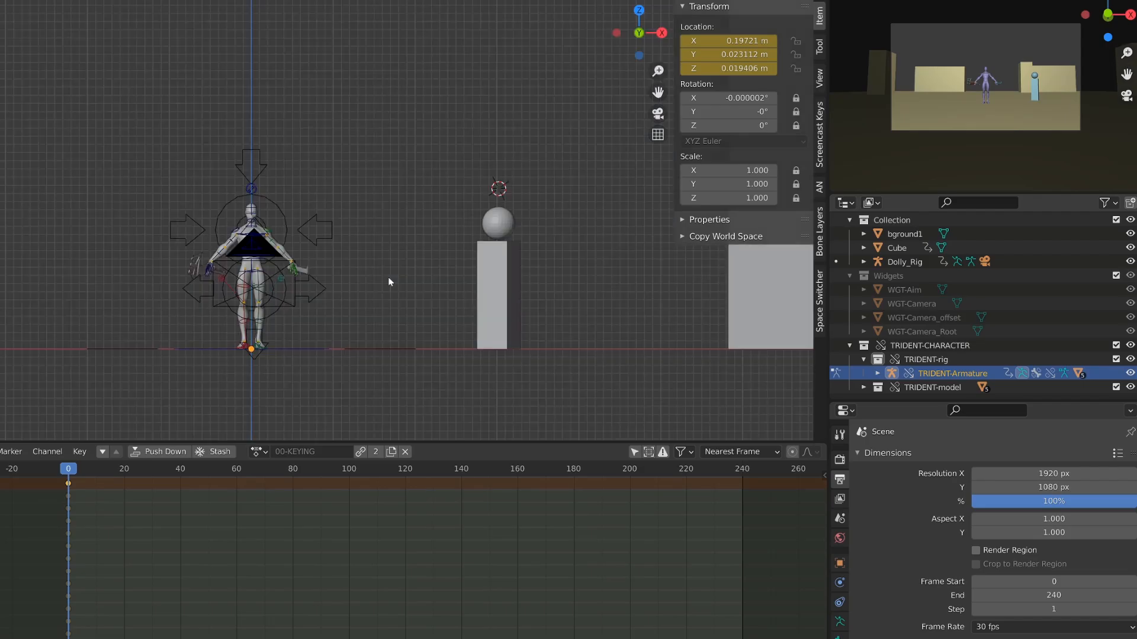
# - Try to move the character's root control, cancel the move, and select the right leg's pole control
pyautogui.scroll(3, 389, 278)
pyautogui.moveTo(339, 362); pyautogui.dragTo(296, 359, button='middle')
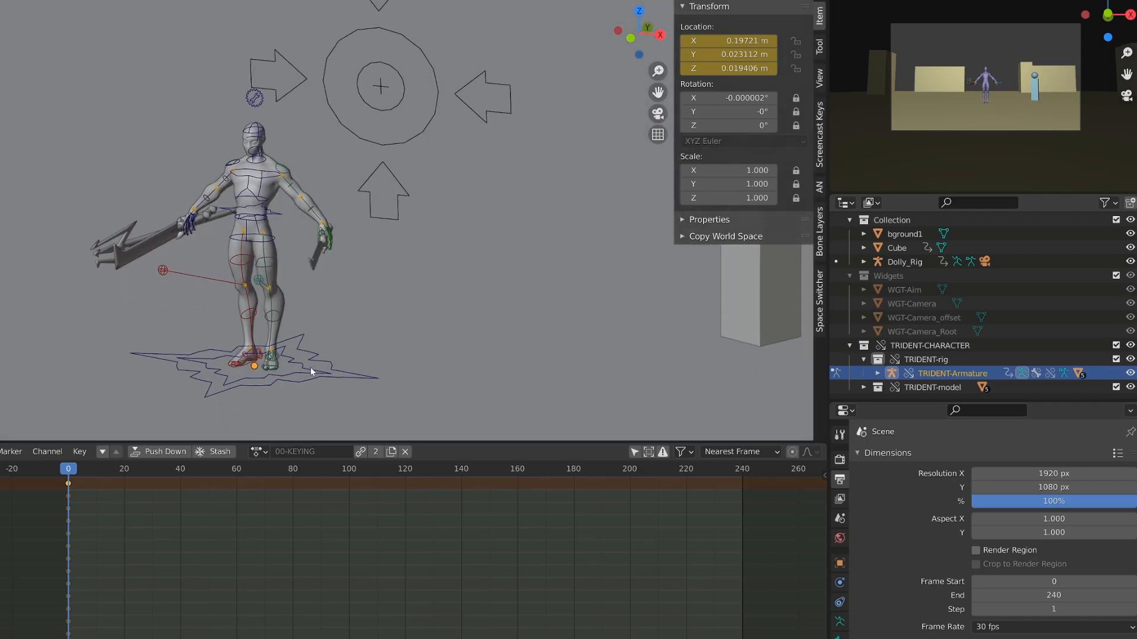
pyautogui.click(311, 368)
pyautogui.press('g')
pyautogui.rightClick(296, 327)
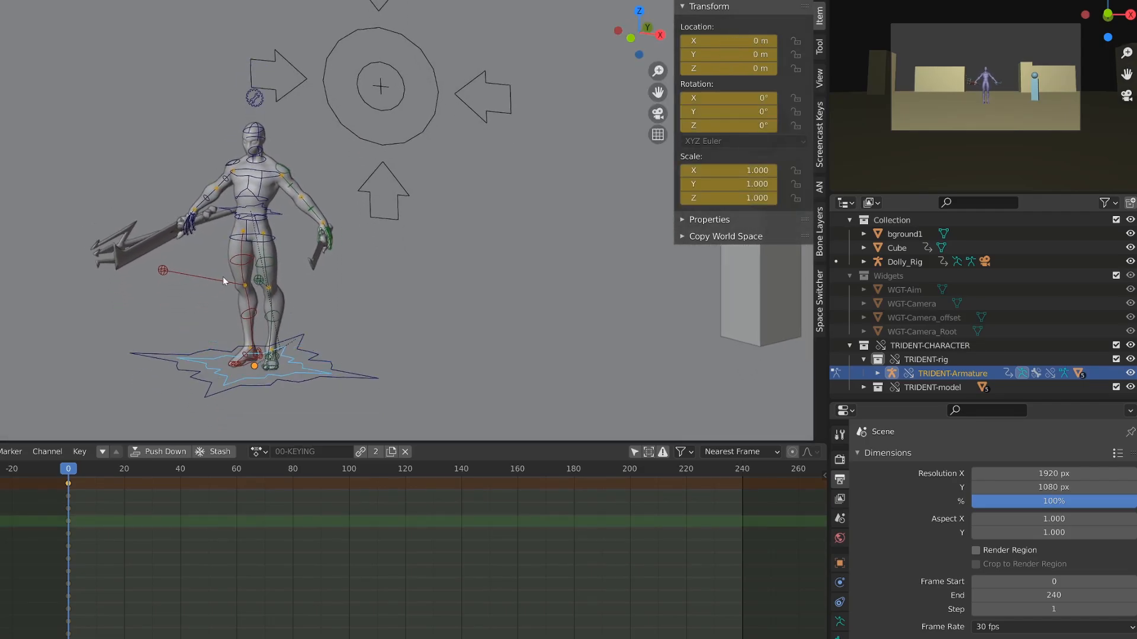
pyautogui.click(165, 270)
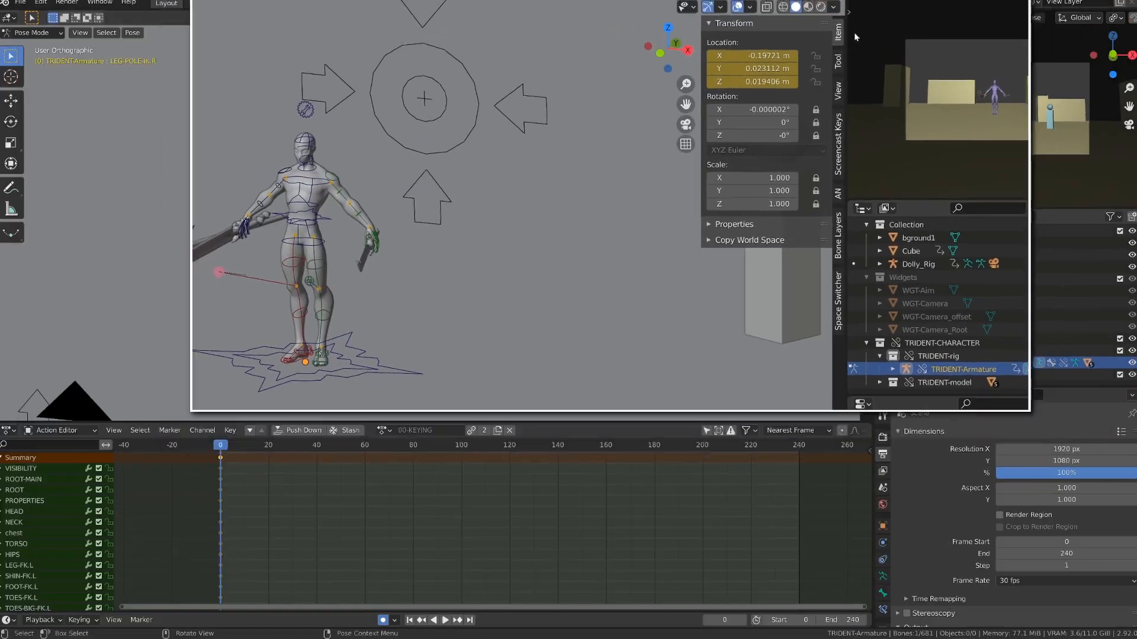
# - Show the viewport in Material Preview shading to display the character's textures
pyautogui.click(832, 32)
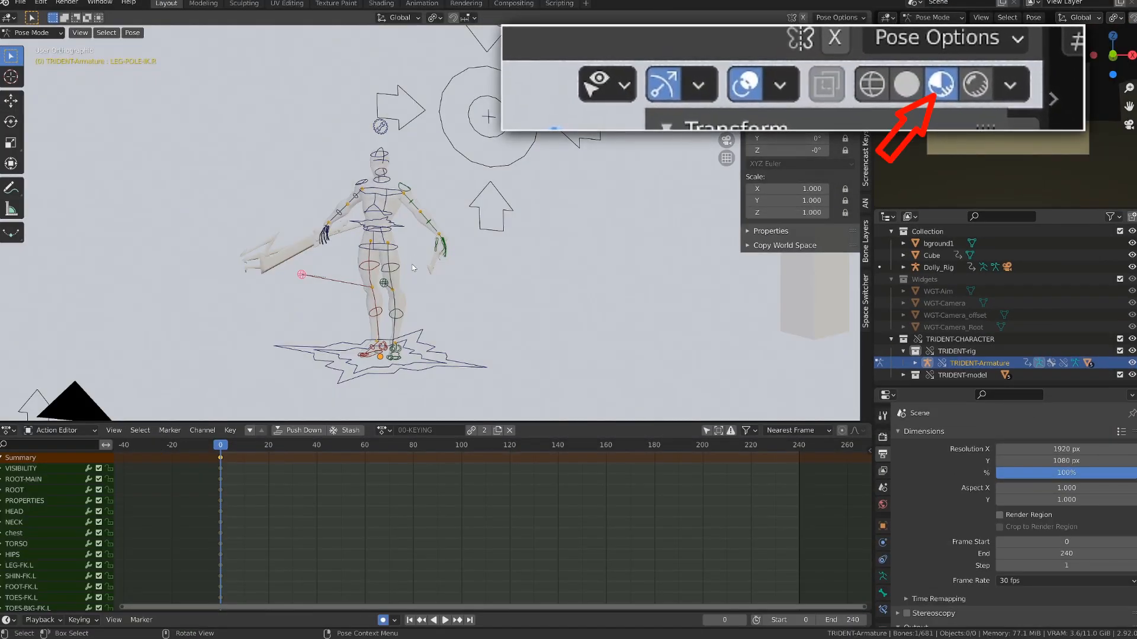
pyautogui.scroll(-2, 484, 293)
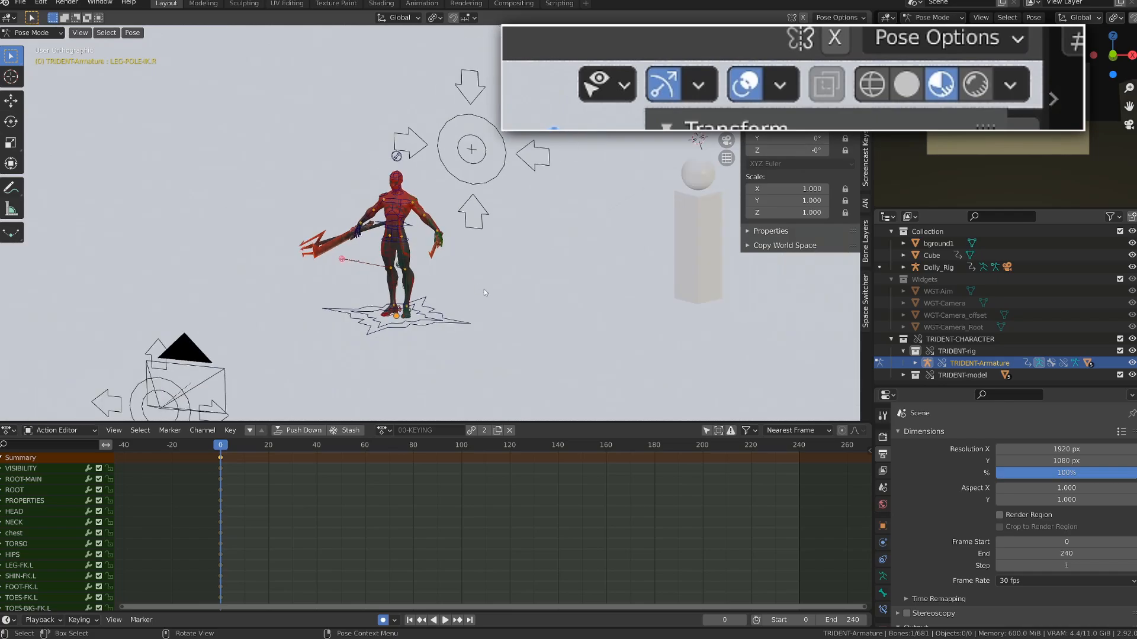
pyautogui.moveTo(484, 293); pyautogui.dragTo(555, 291, button='middle')
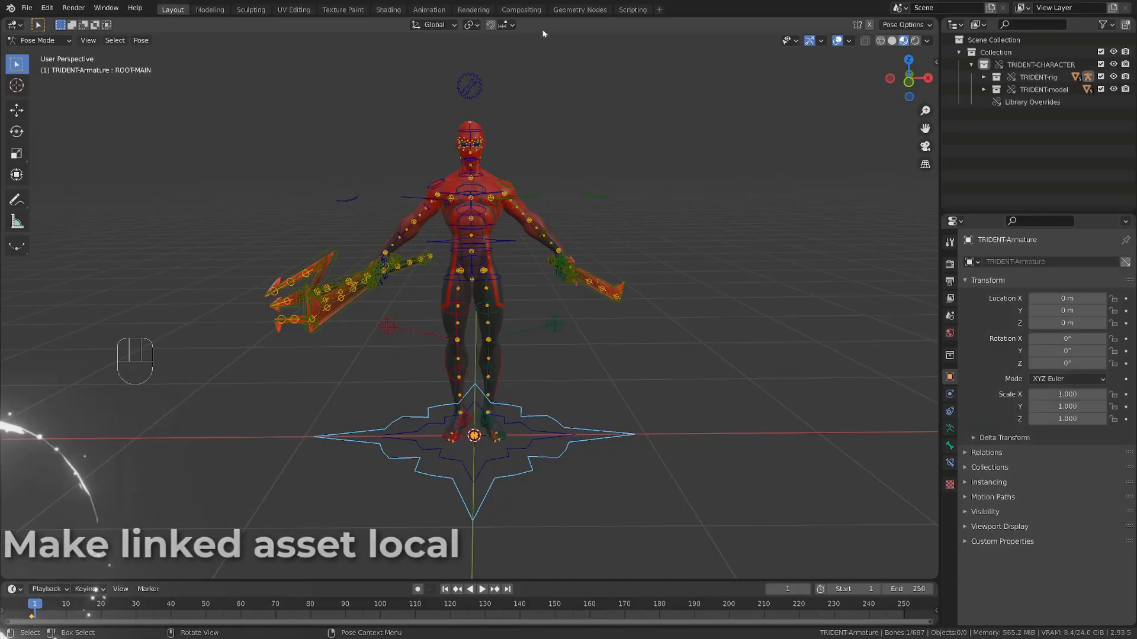
# - In the separate character scene, select all linked objects in Object Mode and make them local with the All option
pyautogui.click(575, 283)
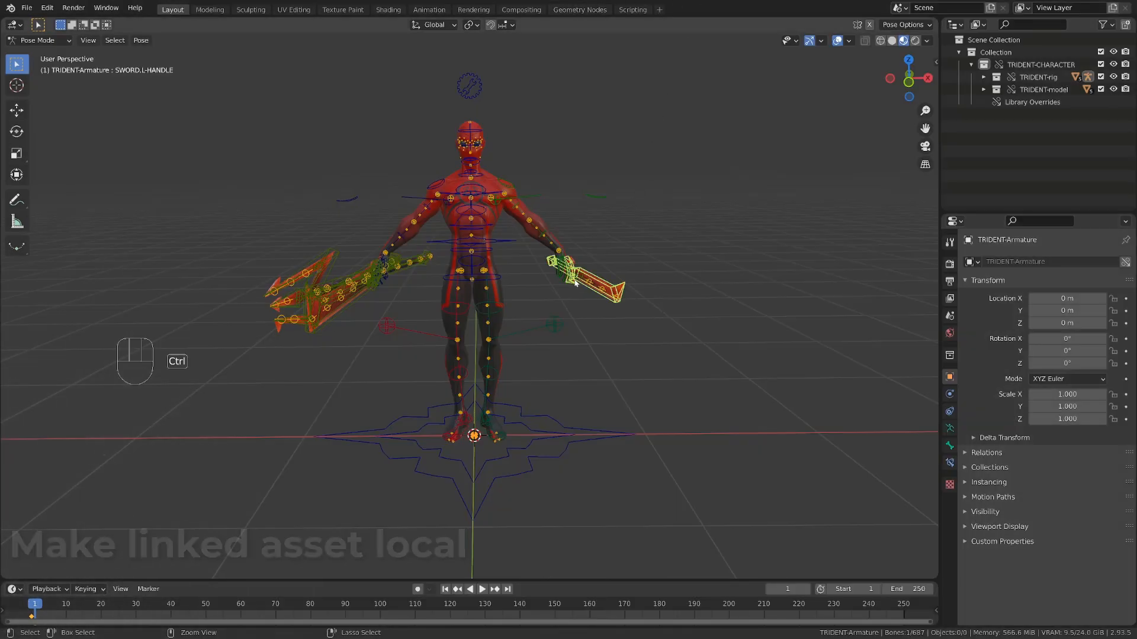
pyautogui.hotkey('ctrl', 'Tab')
pyautogui.press('a')
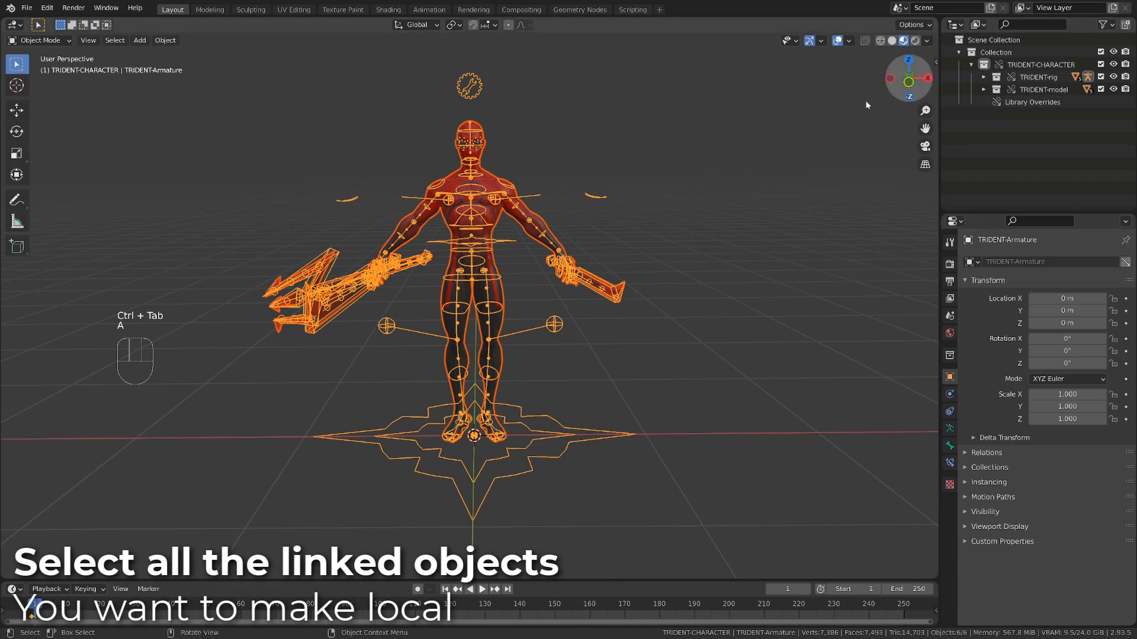
pyautogui.moveTo(641, 204)
pyautogui.keyDown('alt'); pyautogui.mouseDown(button='middle')
pyautogui.moveTo(545, 222)
pyautogui.moveTo(645, 202)
pyautogui.mouseUp(button='middle'); pyautogui.keyUp('alt')
pyautogui.click(173, 42)
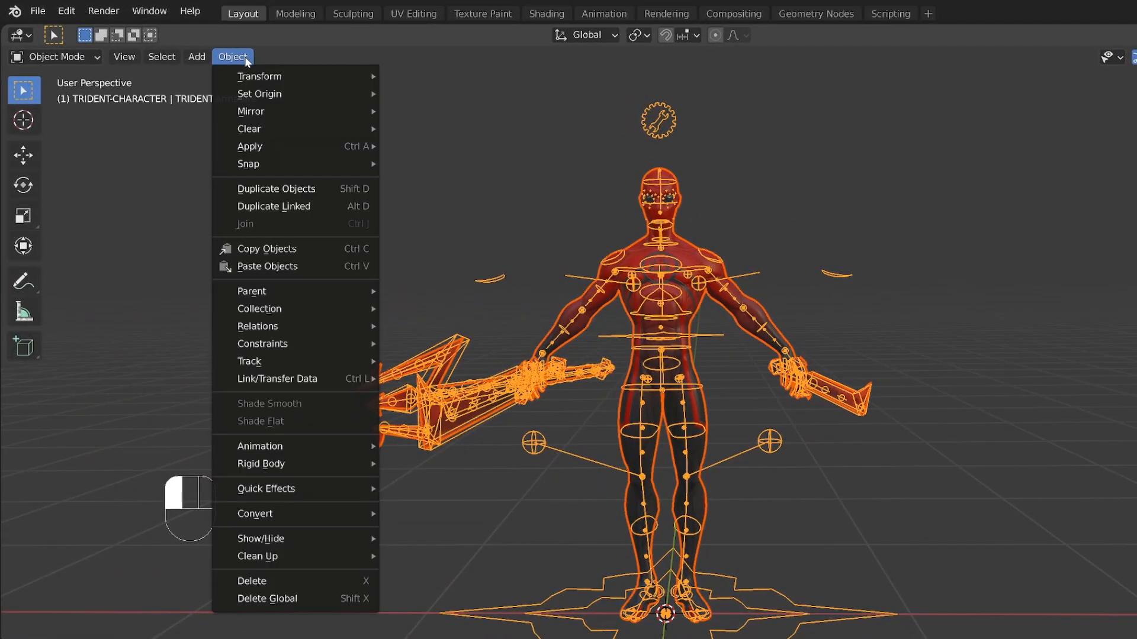
pyautogui.moveTo(294, 348)
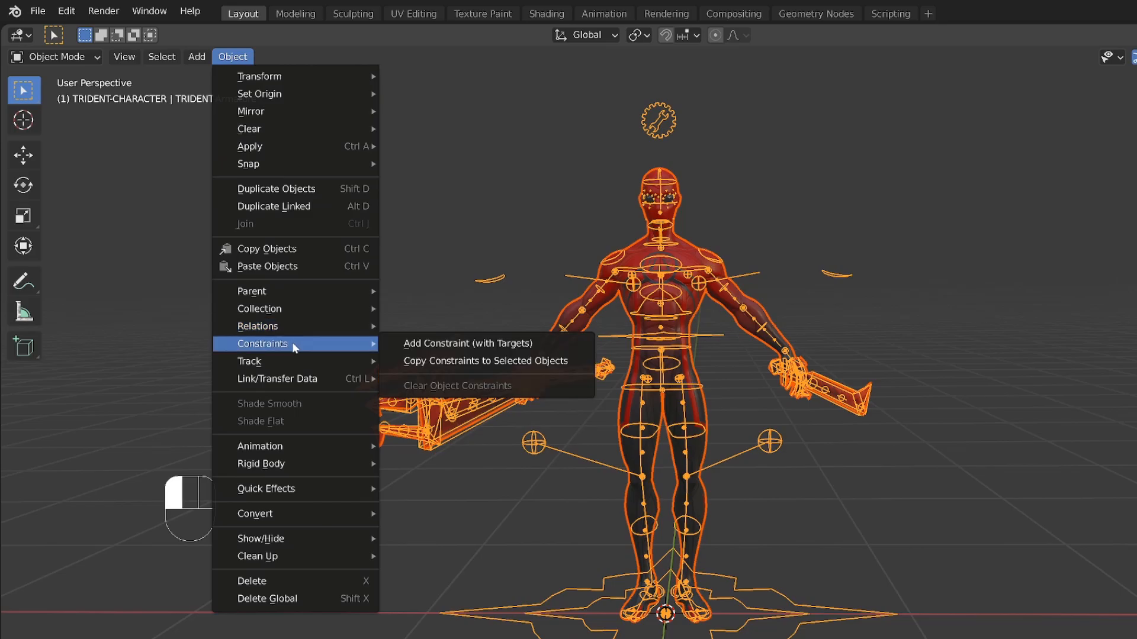
pyautogui.moveTo(307, 327)
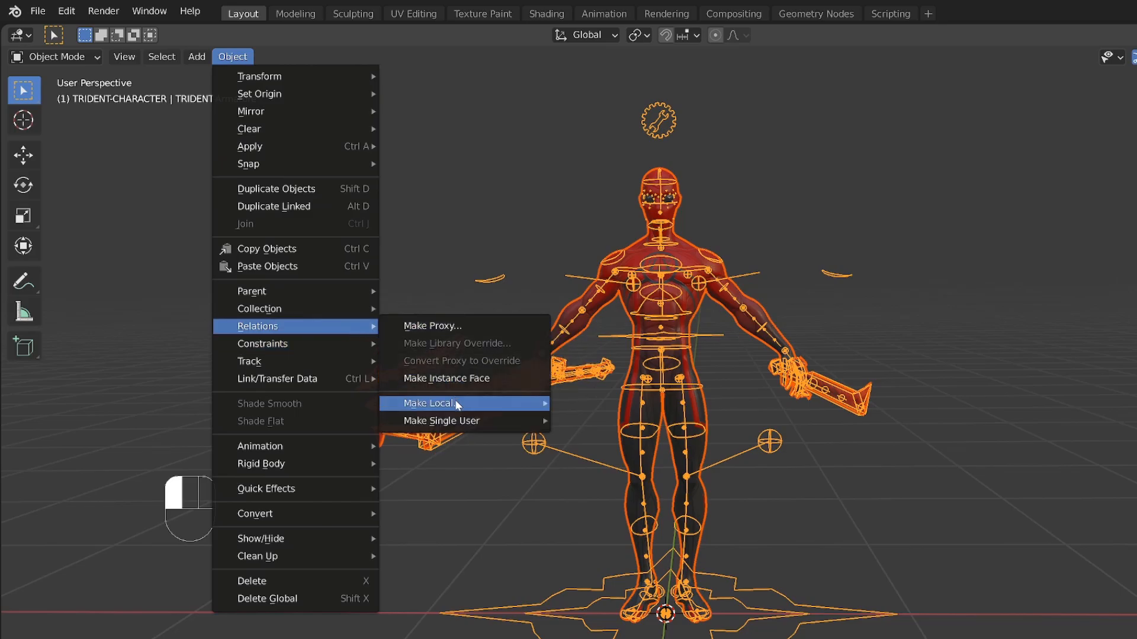
pyautogui.moveTo(477, 401)
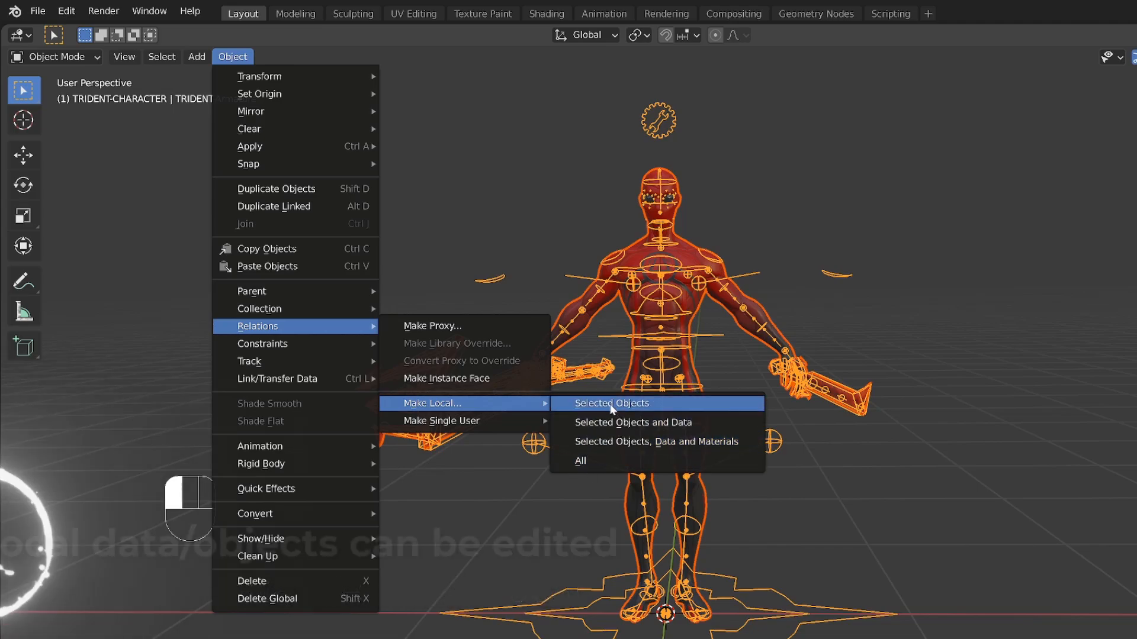
pyautogui.click(597, 461)
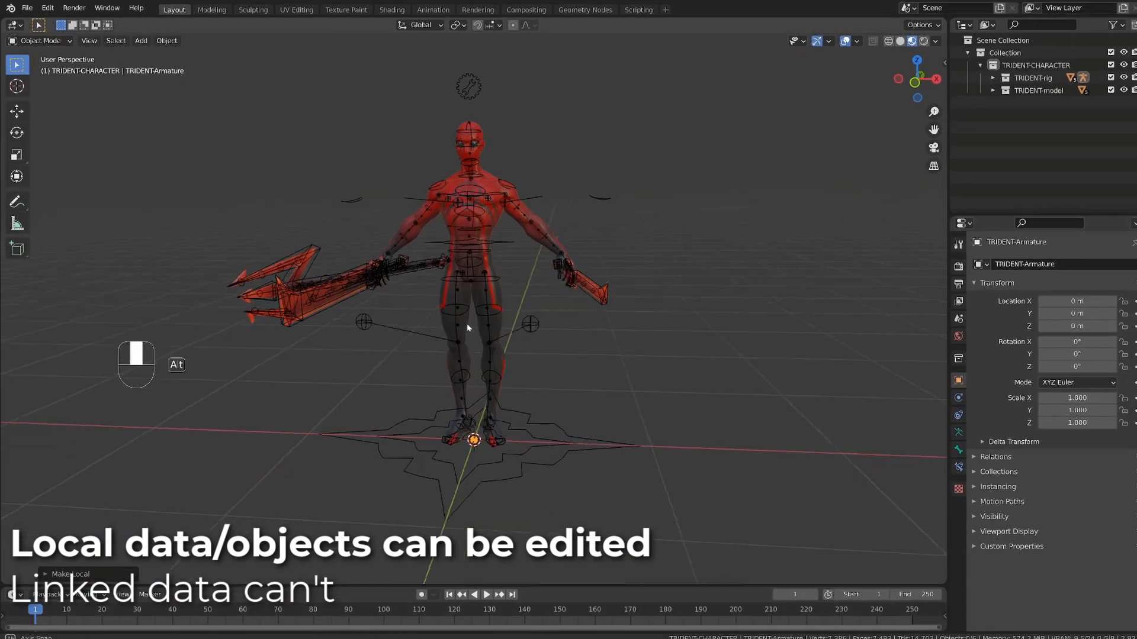
# - Select the Trident body mesh and inspect its TRIDENT material settings, collapsing the Surface section
pyautogui.click(491, 214)
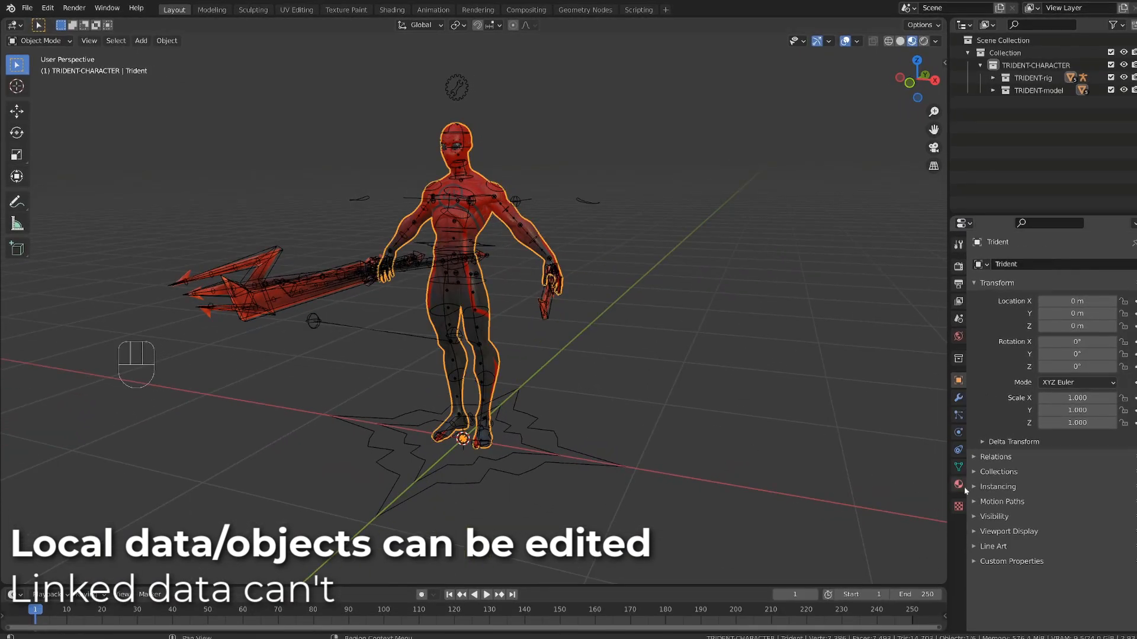
pyautogui.click(959, 486)
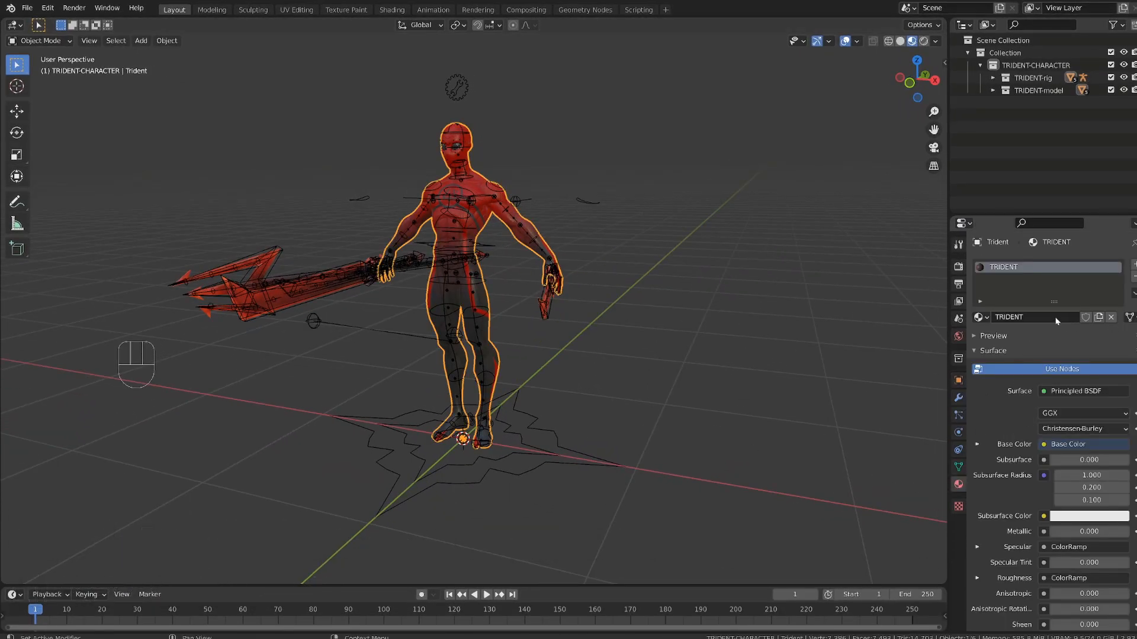
pyautogui.click(993, 351)
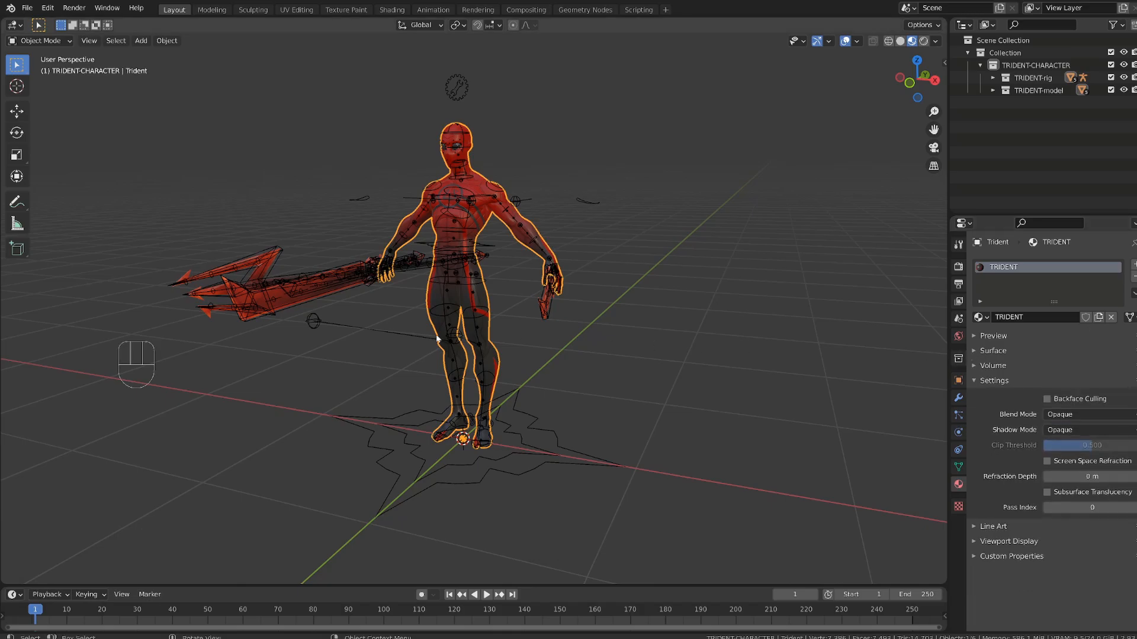
pyautogui.scroll(3, 439, 338)
# - In the blocking scene, add a material slot to the bground1 object and create a new material named ground
pyautogui.click(269, 259)
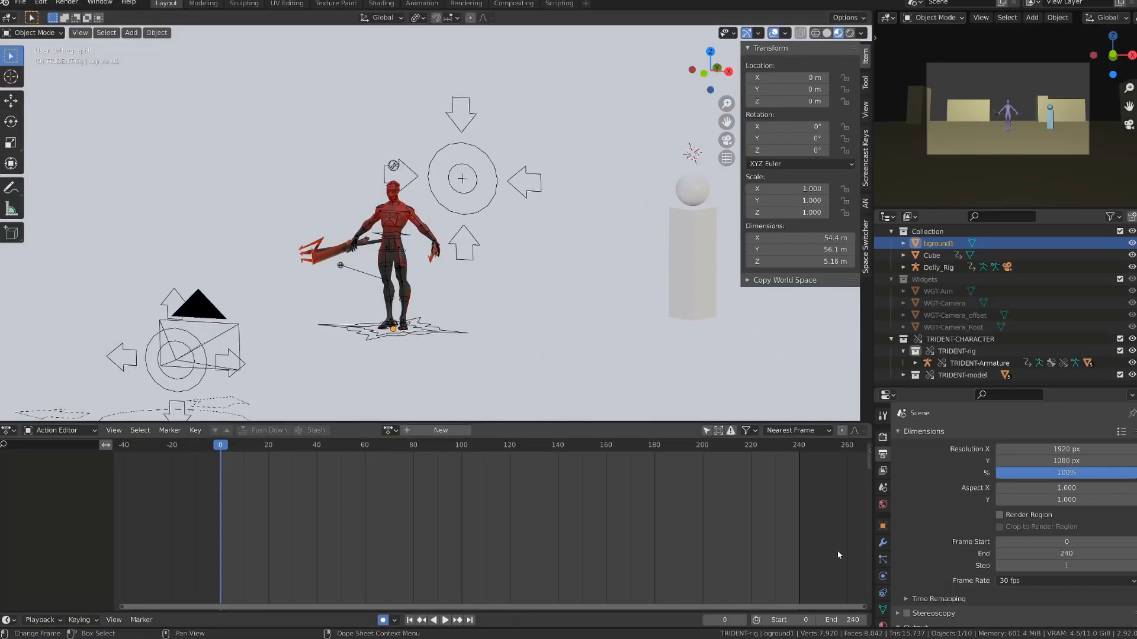
pyautogui.click(882, 624)
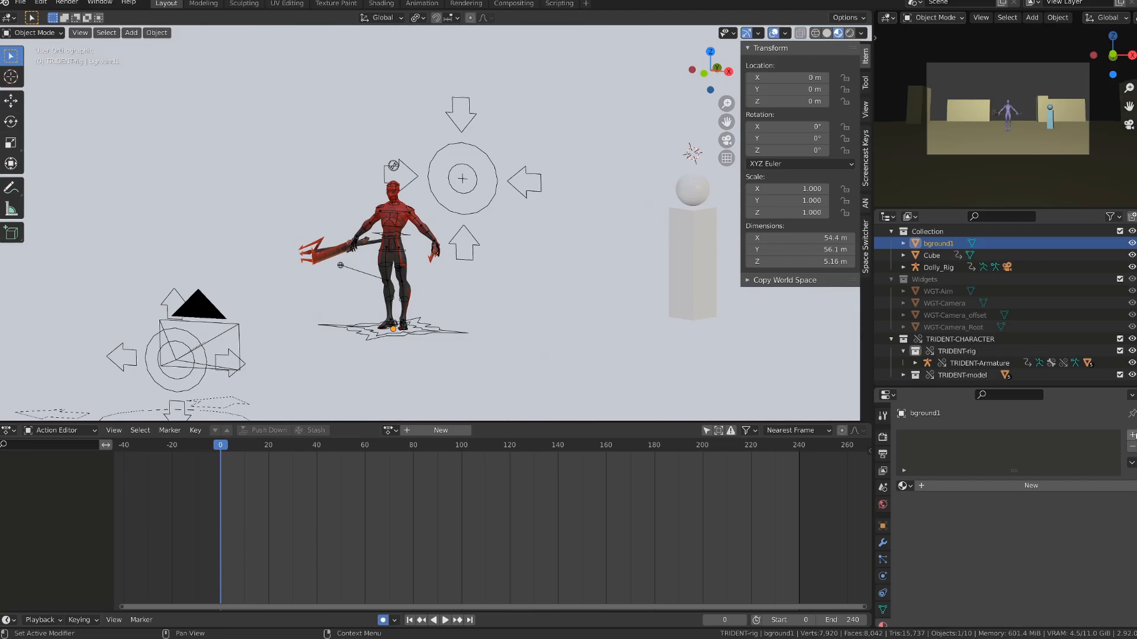
pyautogui.click(1132, 435)
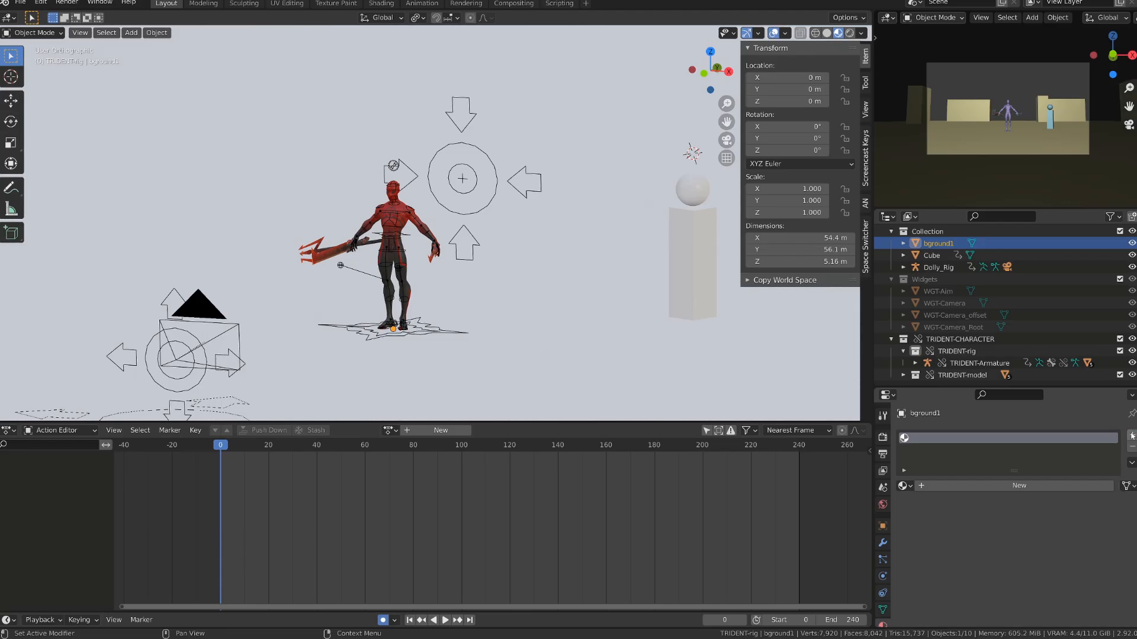
pyautogui.click(938, 487)
pyautogui.write('gr')
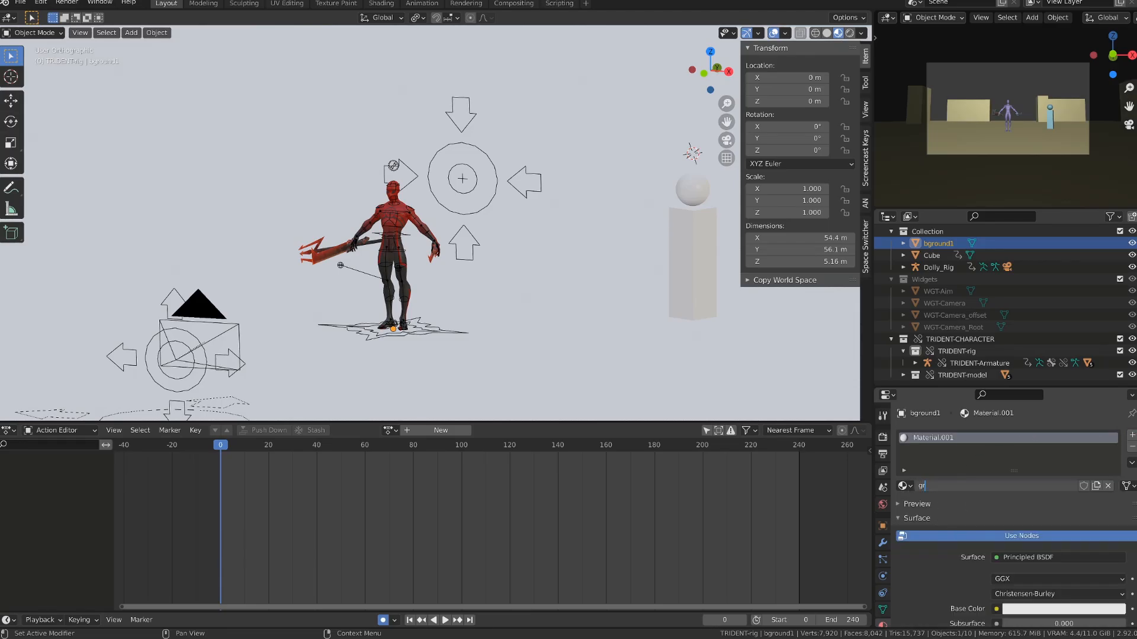
pyautogui.write('ound')
pyautogui.press('Return')
# - Darken the ground material's Base Color to nearly black and set its Specular to 0.2
pyautogui.scroll(-3, 1032, 529)
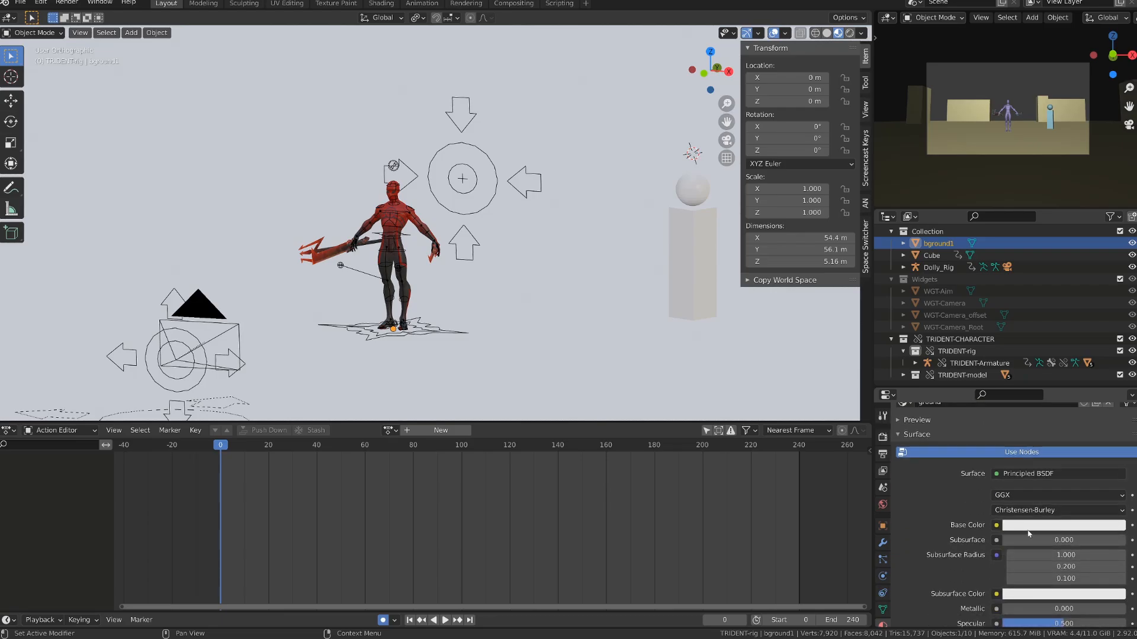
pyautogui.click(1032, 528)
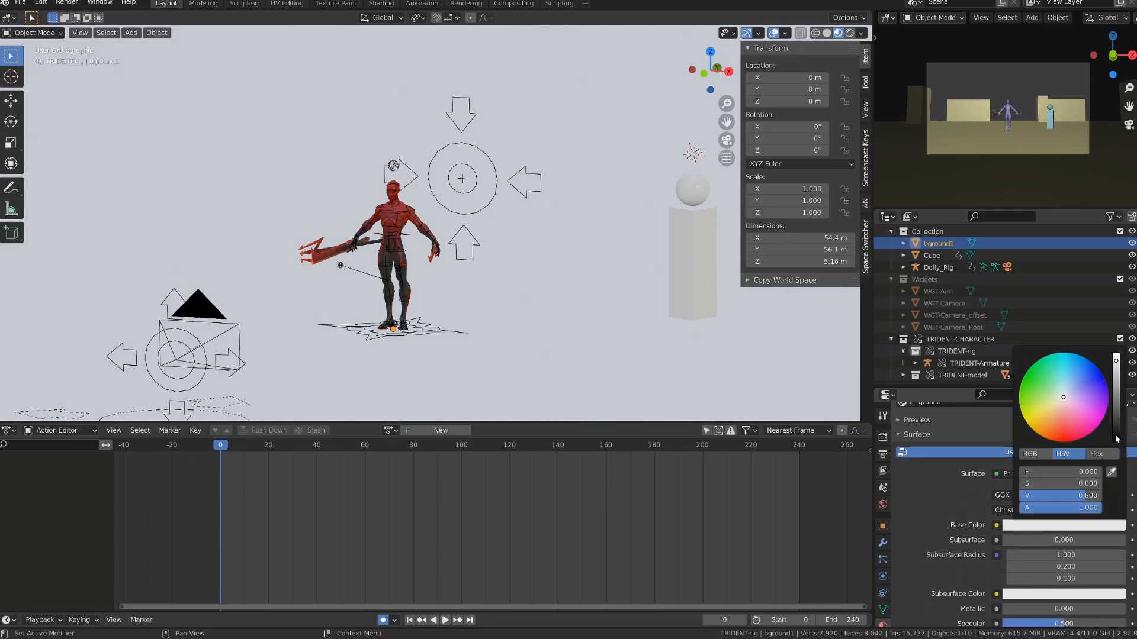
pyautogui.moveTo(1117, 364); pyautogui.dragTo(1117, 437)
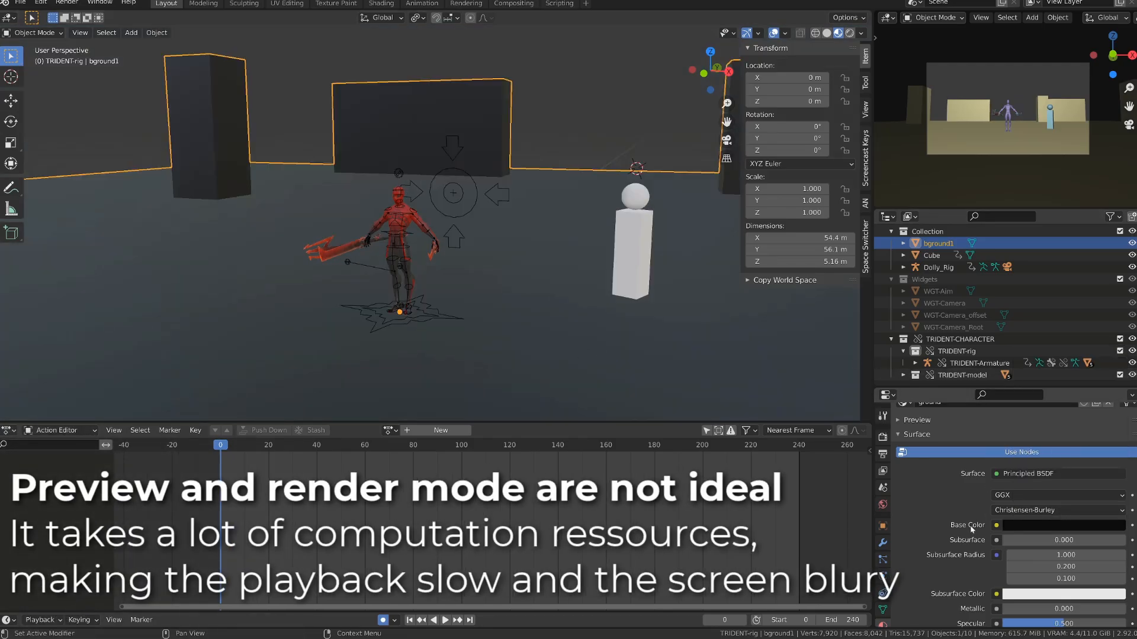
pyautogui.scroll(-4, 972, 528)
pyautogui.scroll(-1, 1074, 535)
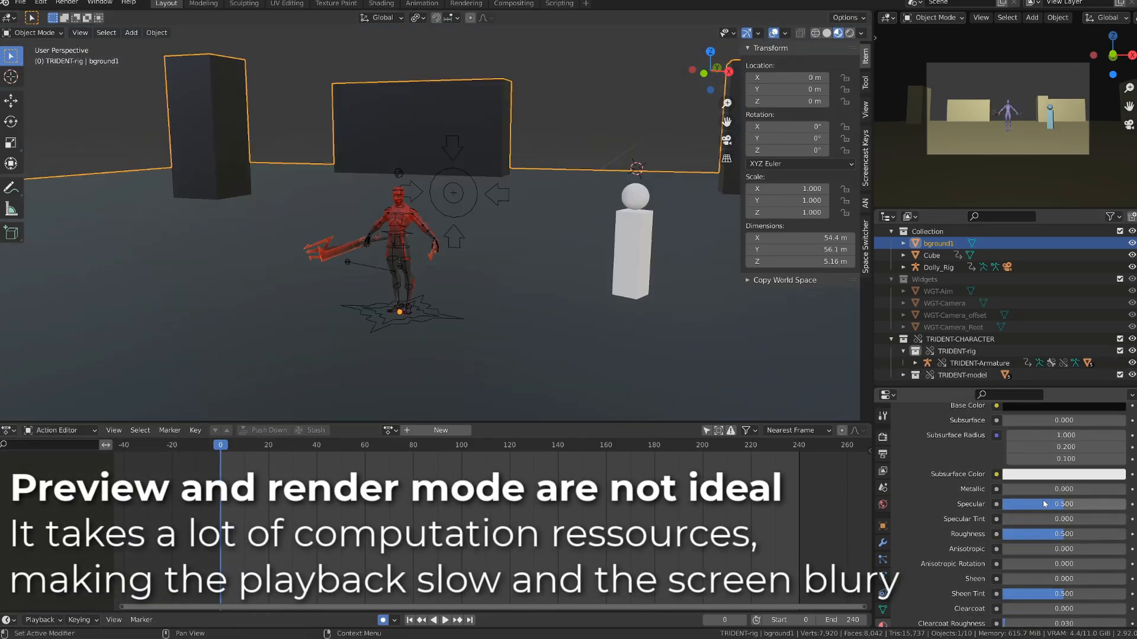
pyautogui.click(1044, 504)
pyautogui.write('0.2')
pyautogui.press('Return')
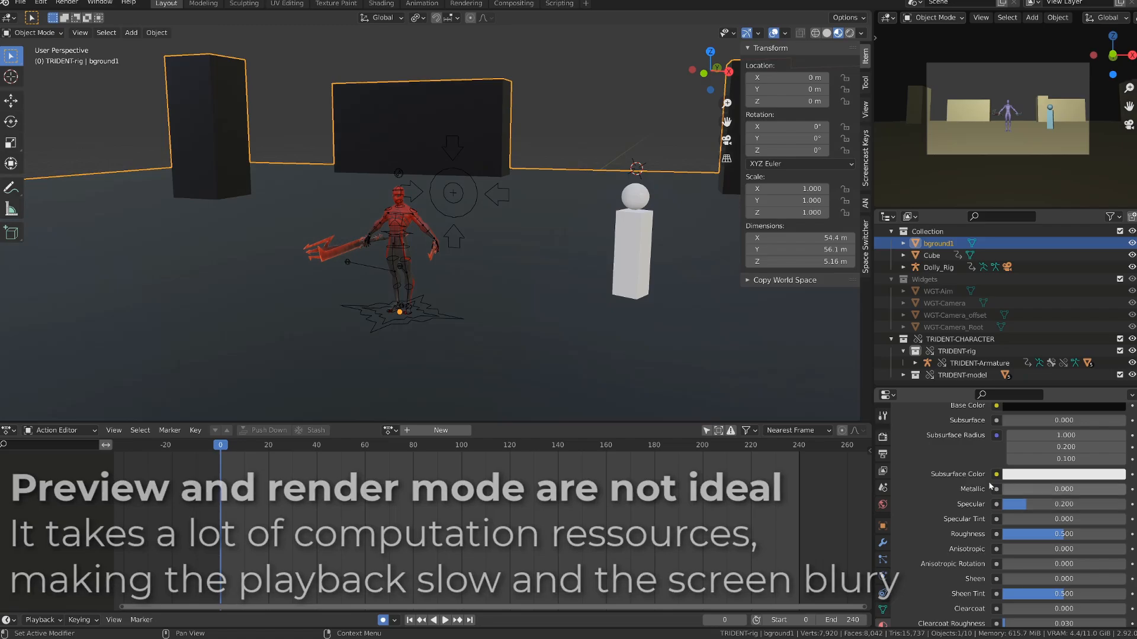
pyautogui.moveTo(557, 285); pyautogui.dragTo(589, 277, button='middle')
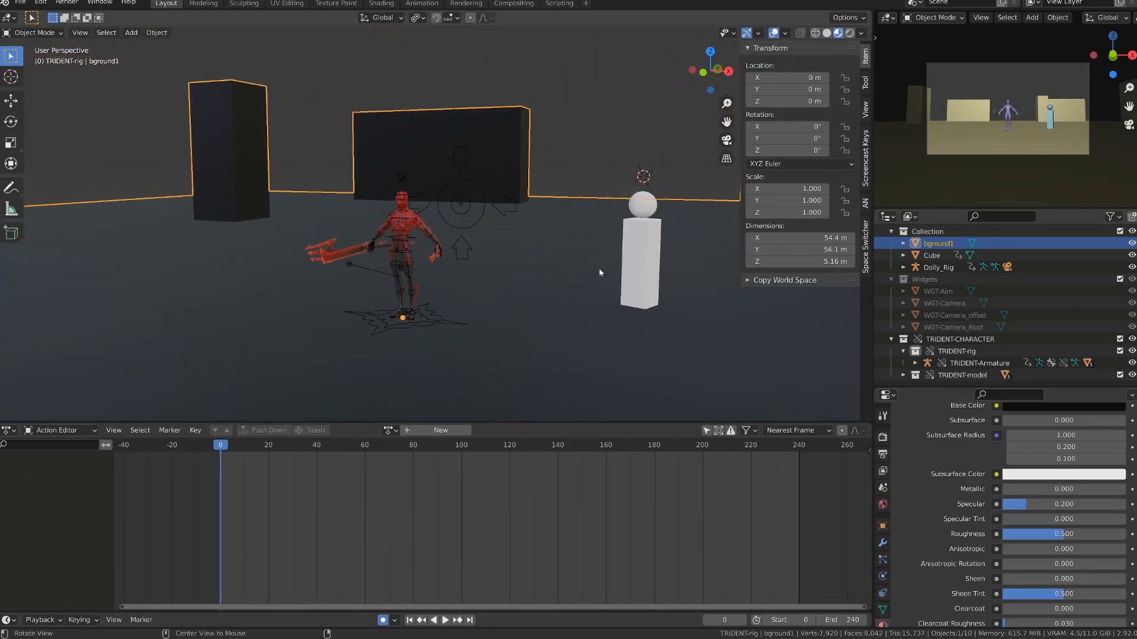
# - Display the viewport in Solid shading and select the TRIDENT armature
pyautogui.click(827, 33)
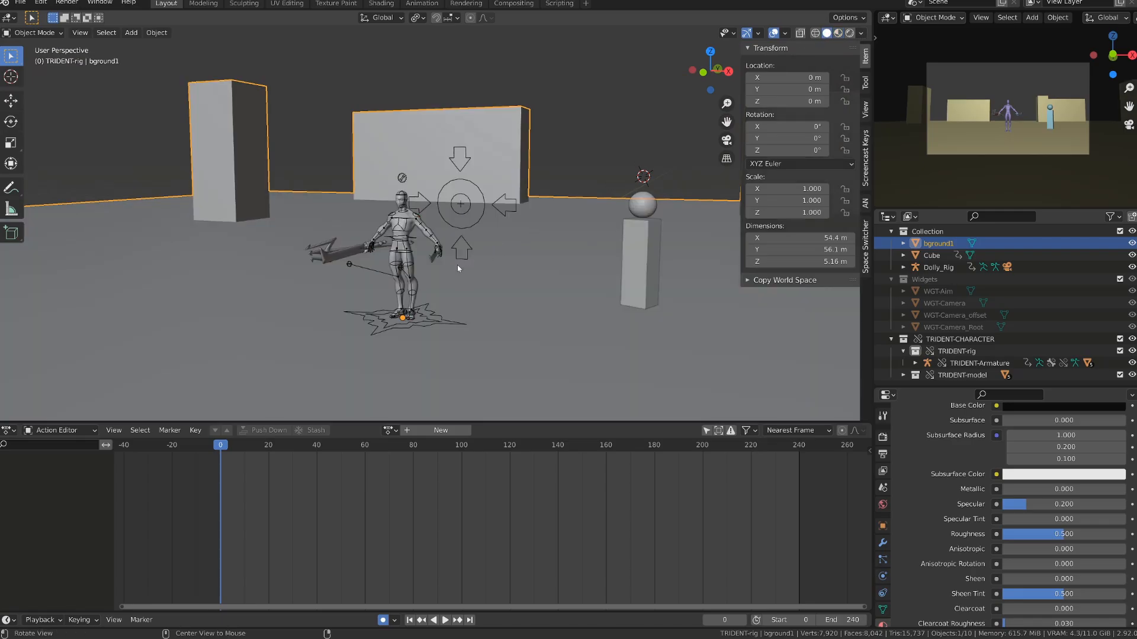
pyautogui.moveTo(457, 264); pyautogui.dragTo(445, 298, button='middle')
pyautogui.click(446, 298)
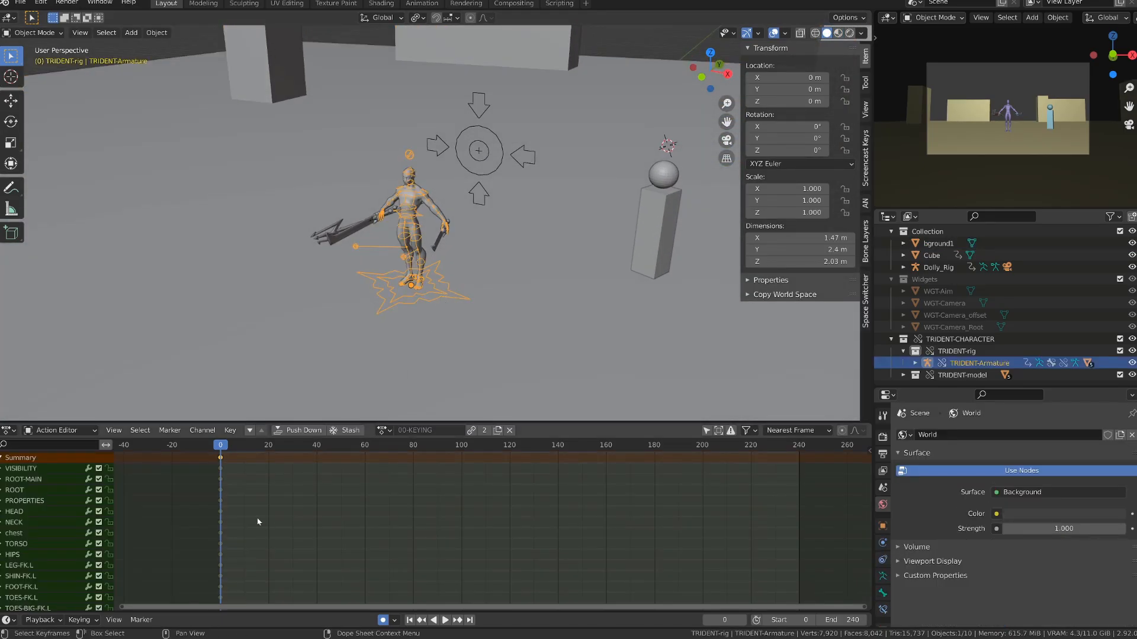
# - Duplicate the armature's 00-KEYING action as a new action named 12-character-intro-trident and protect it with a fake user
pyautogui.moveTo(399, 350); pyautogui.dragTo(417, 305, button='middle')
pyautogui.press('KP_1')
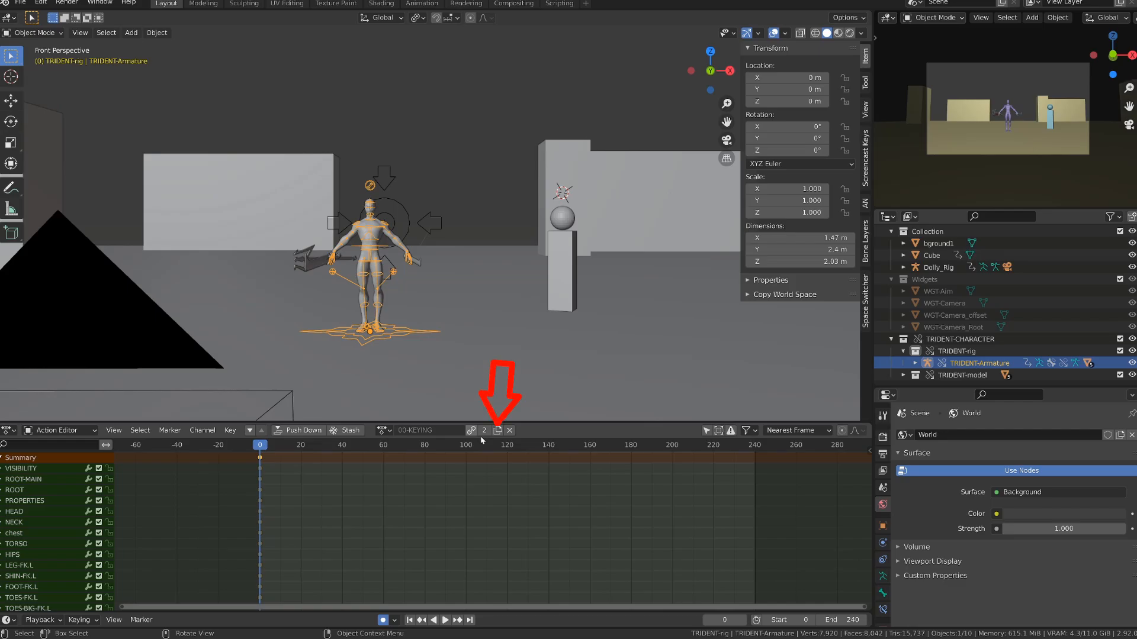
pyautogui.click(498, 431)
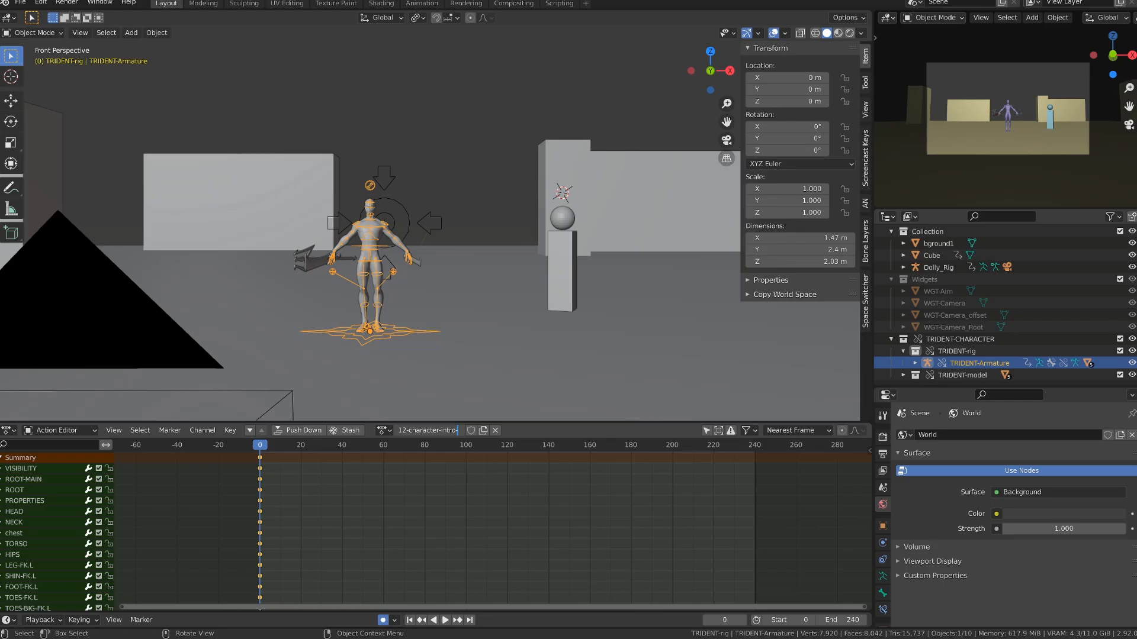
pyautogui.write('trident')
pyautogui.press('Return')
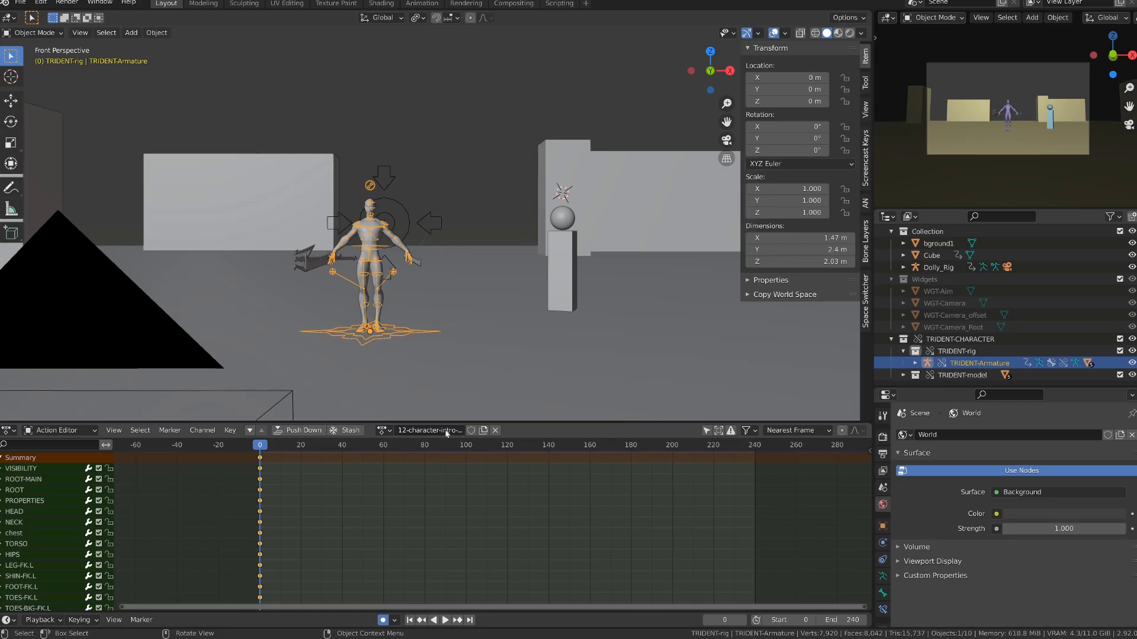
pyautogui.click(472, 434)
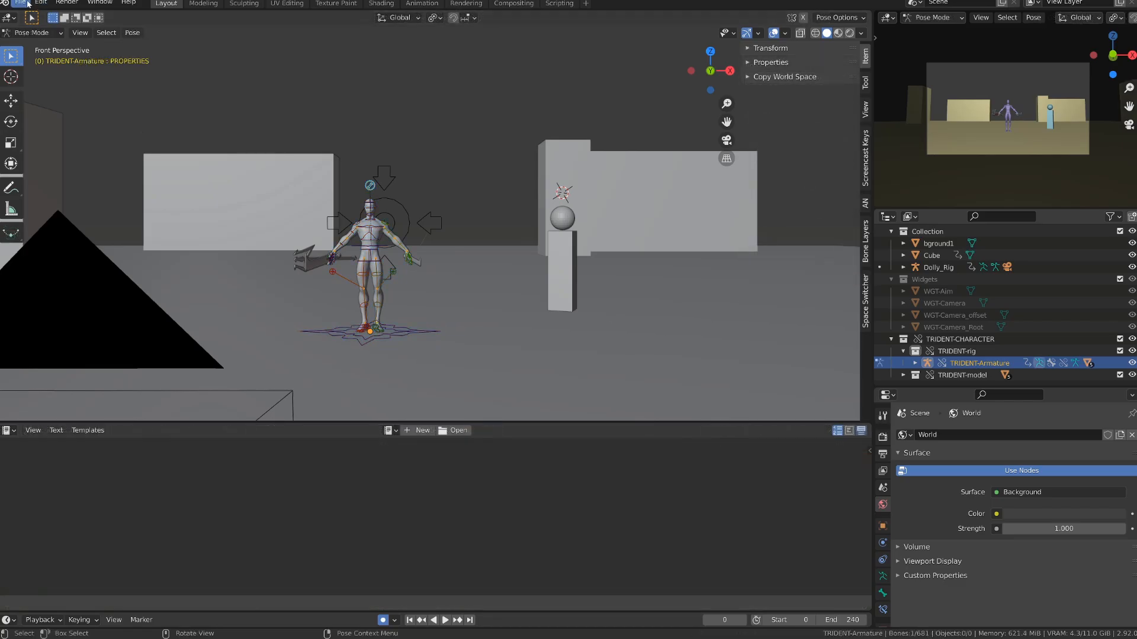
# - Link the TRIDENT_rigui.py text from TRIDENT-RIG_final.blend in the 05 folder
pyautogui.click(21, 2)
pyautogui.click(53, 122)
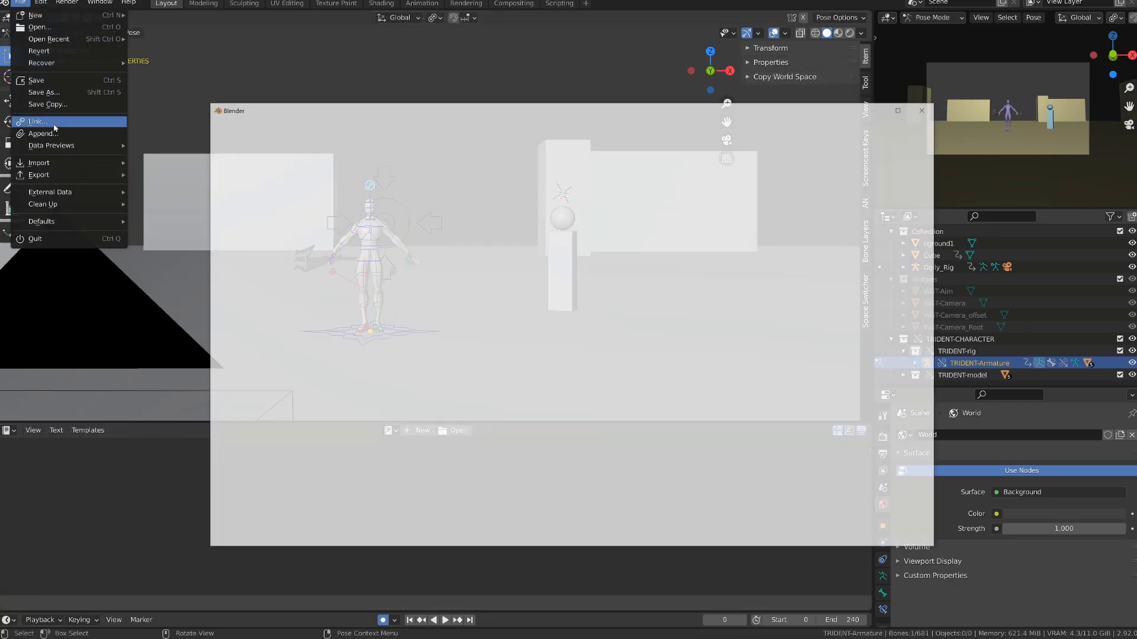
pyautogui.click(392, 128)
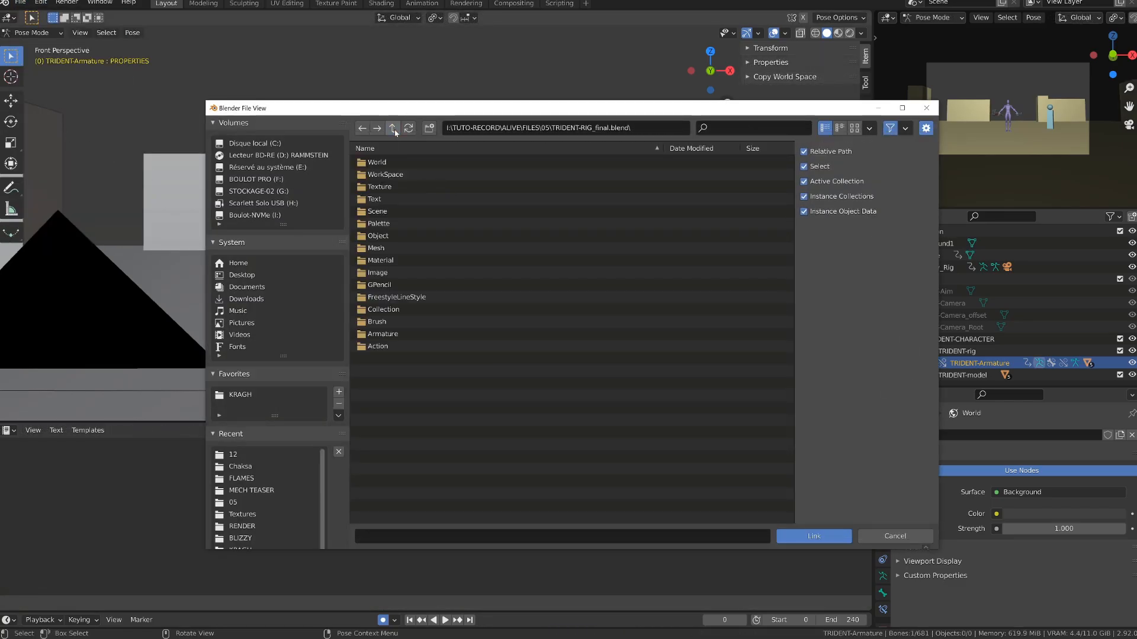
pyautogui.click(393, 129)
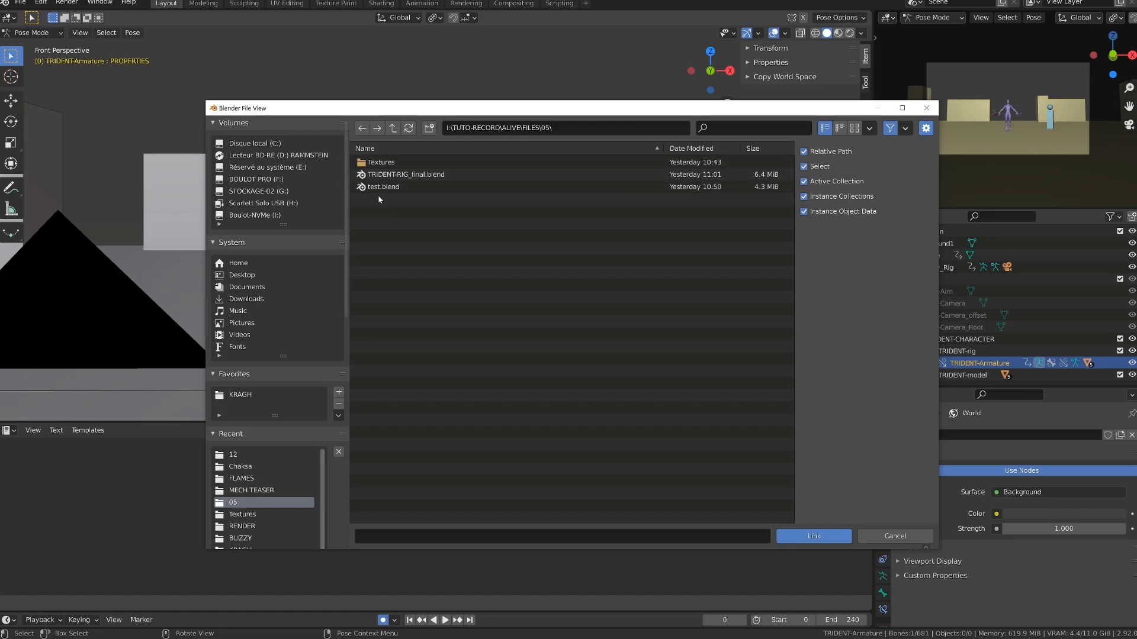
pyautogui.doubleClick(399, 174)
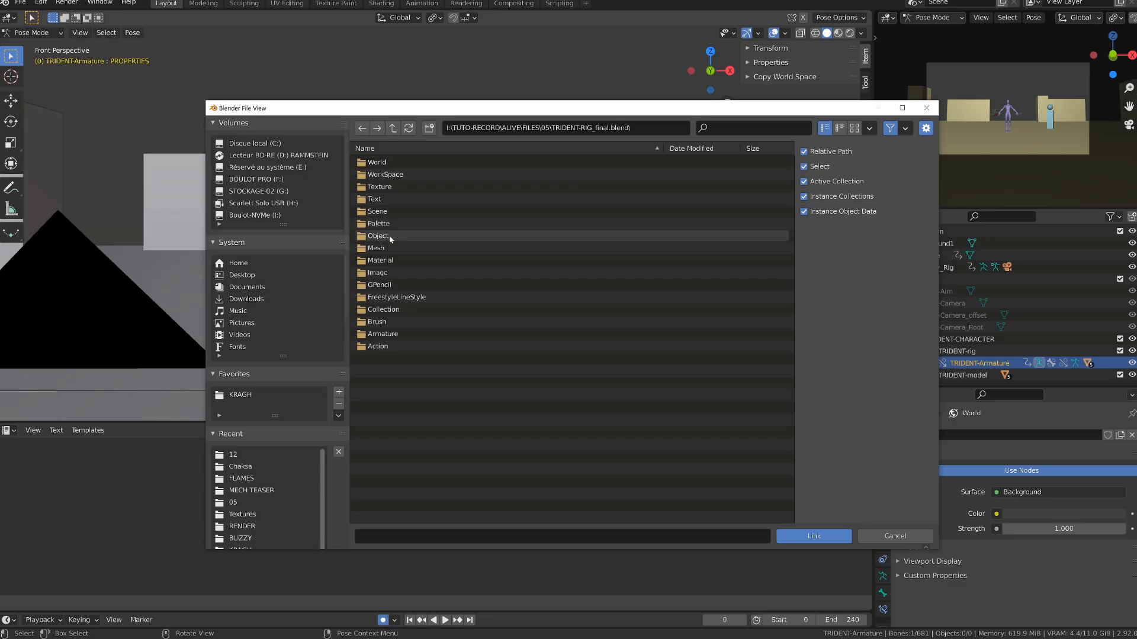
pyautogui.doubleClick(379, 199)
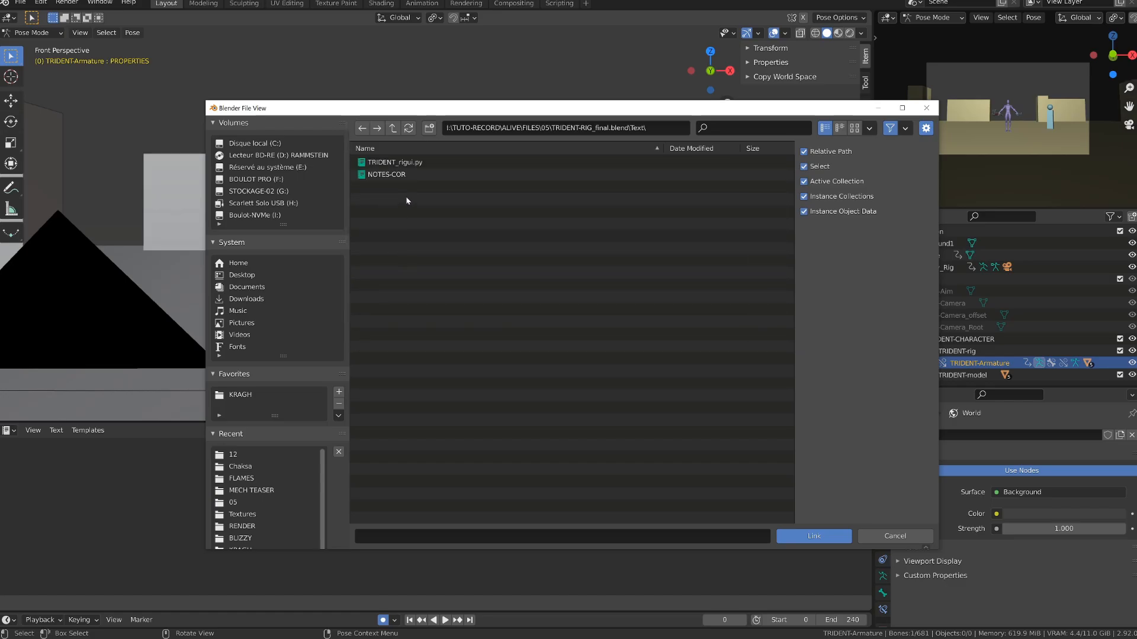
pyautogui.click(400, 163)
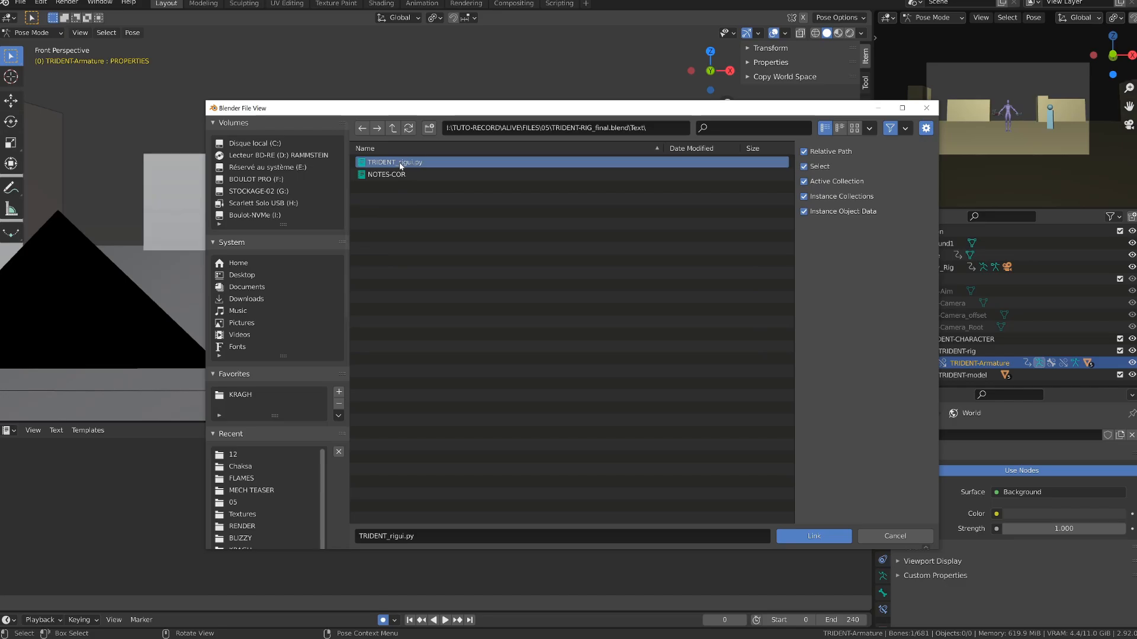
pyautogui.doubleClick(400, 163)
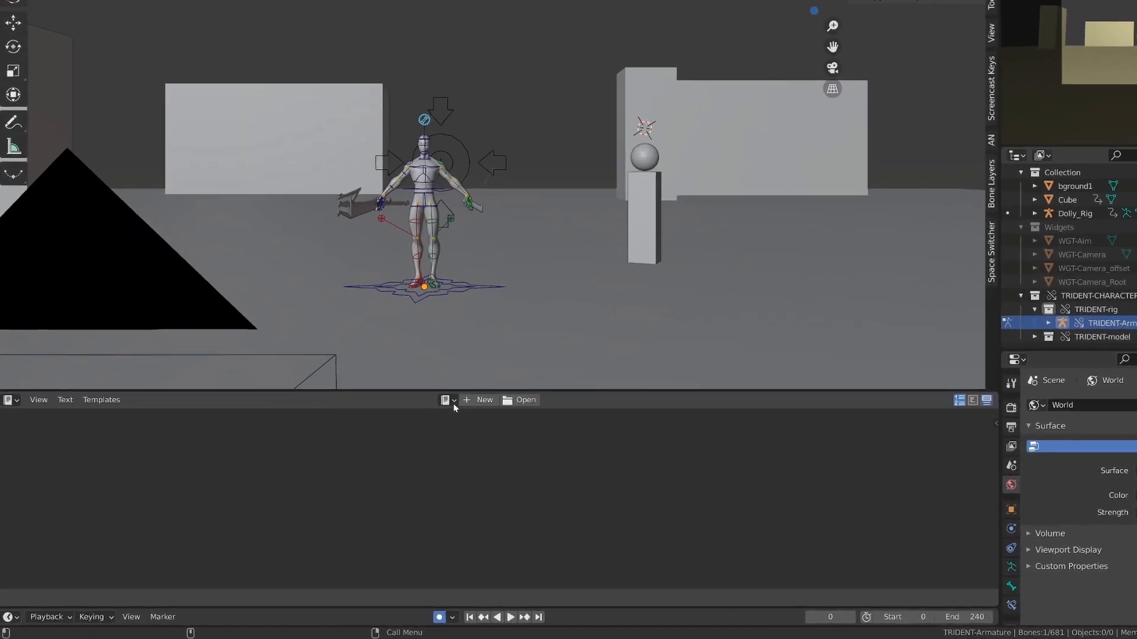
# - Load and run the linked TRIDENT_rigui.py script, expanding the rig interface's Snap Utilities and Rig Properties sections
pyautogui.click(389, 430)
pyautogui.click(411, 452)
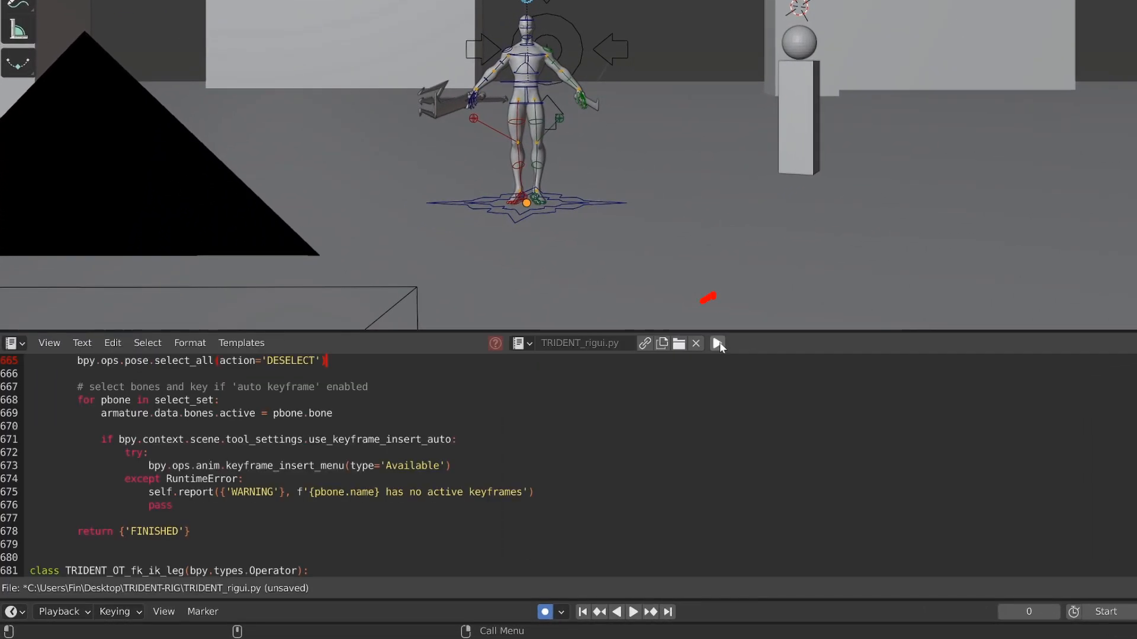
pyautogui.click(717, 343)
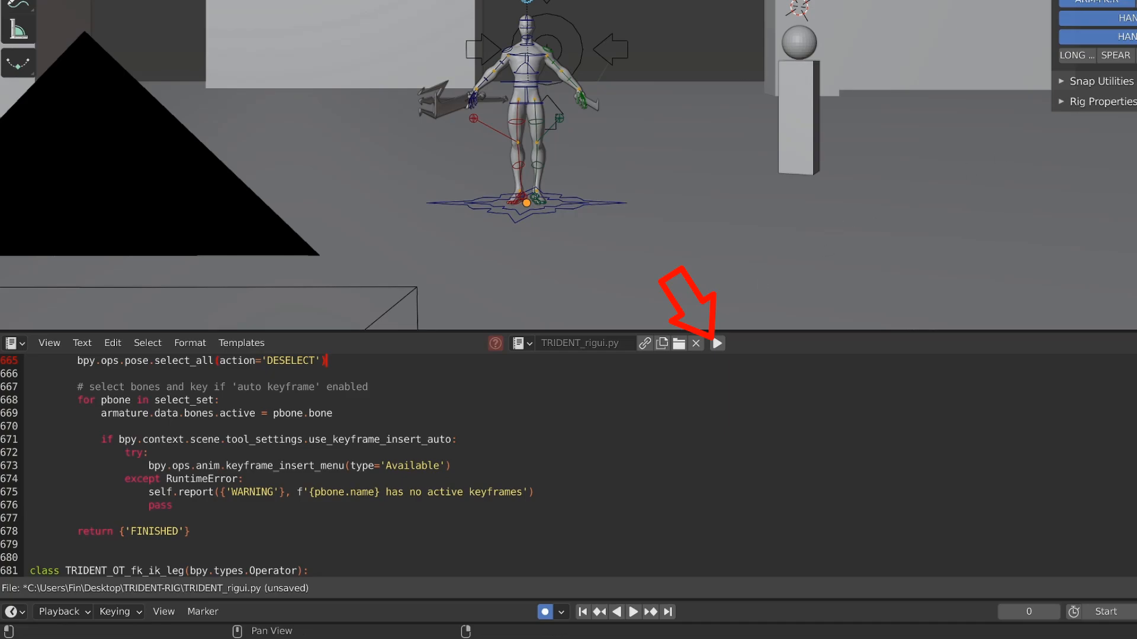
pyautogui.click(1100, 82)
pyautogui.click(1101, 187)
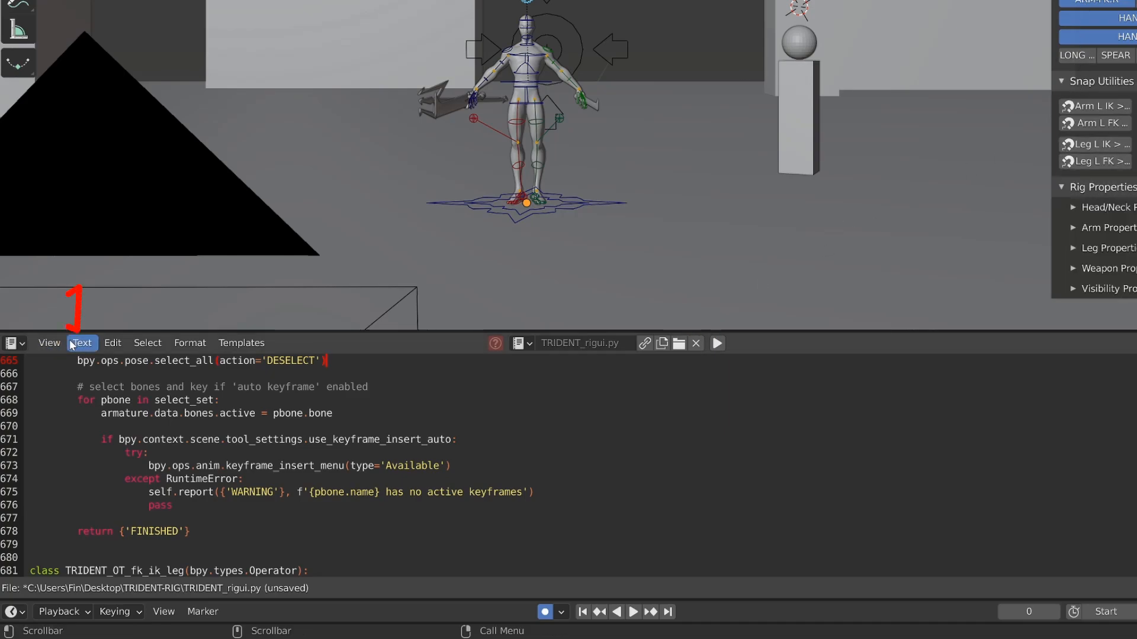
# - Check the Register option of the TRIDENT_rigui.py script and save the blend file
pyautogui.click(74, 344)
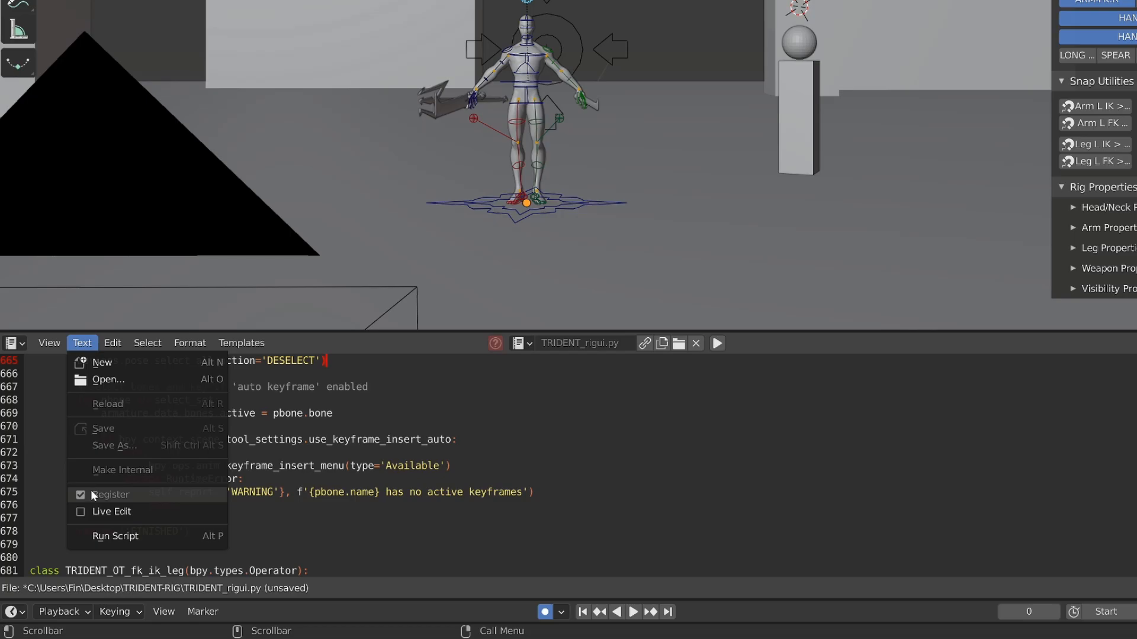
pyautogui.hotkey('ctrl', 's')
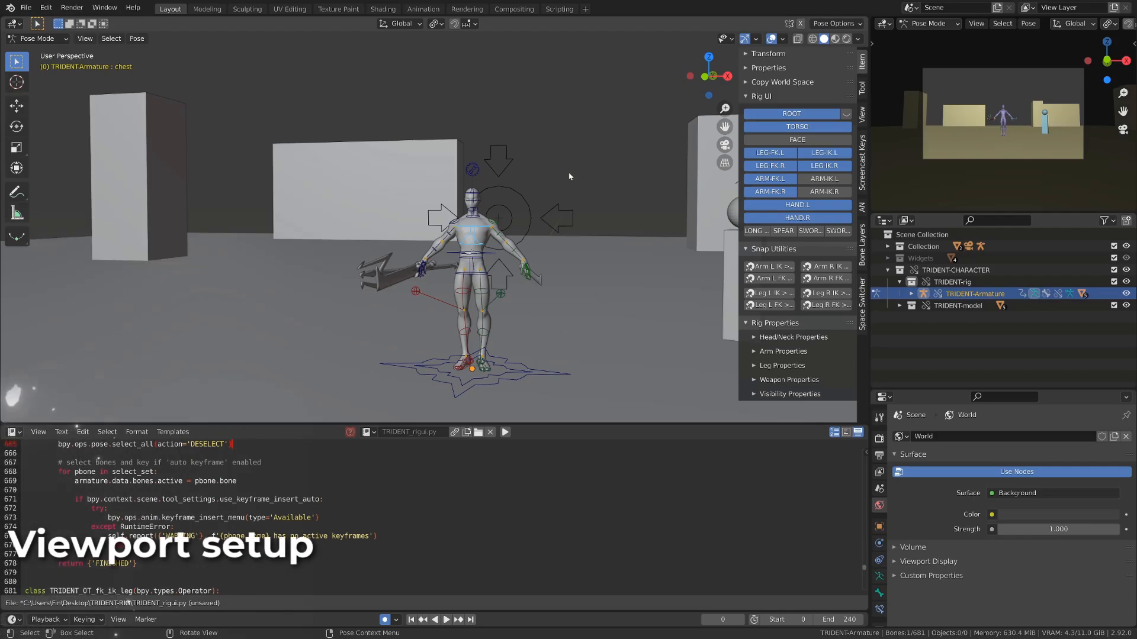
# - Set the Solid viewport shading to Texture color, try MatCap lighting, and settle on Flat lighting
pyautogui.click(854, 39)
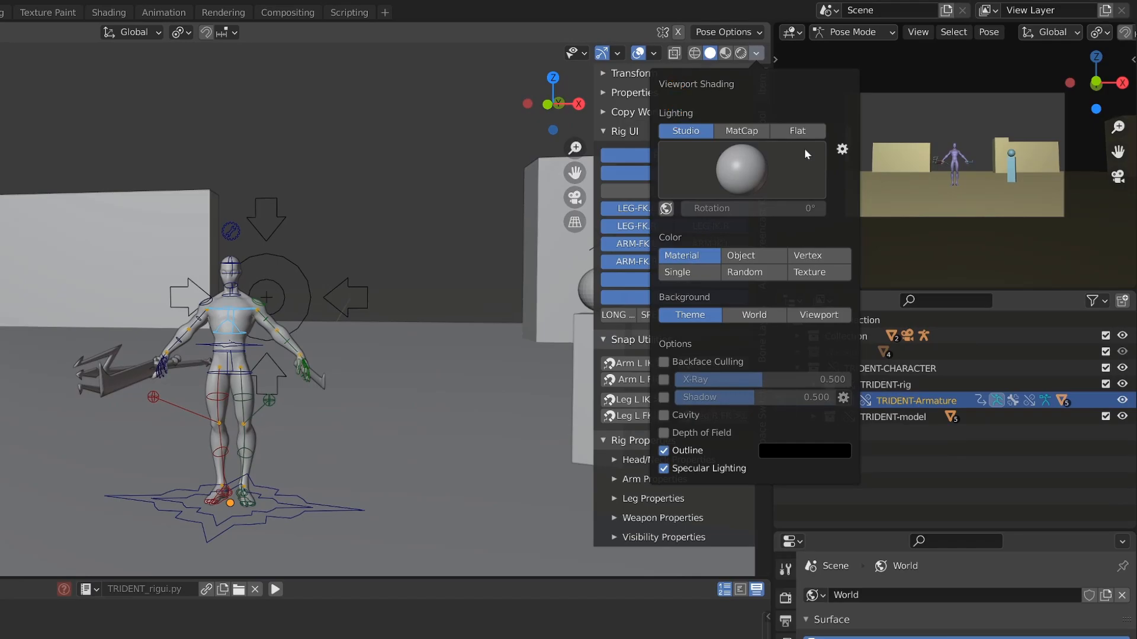
pyautogui.click(814, 273)
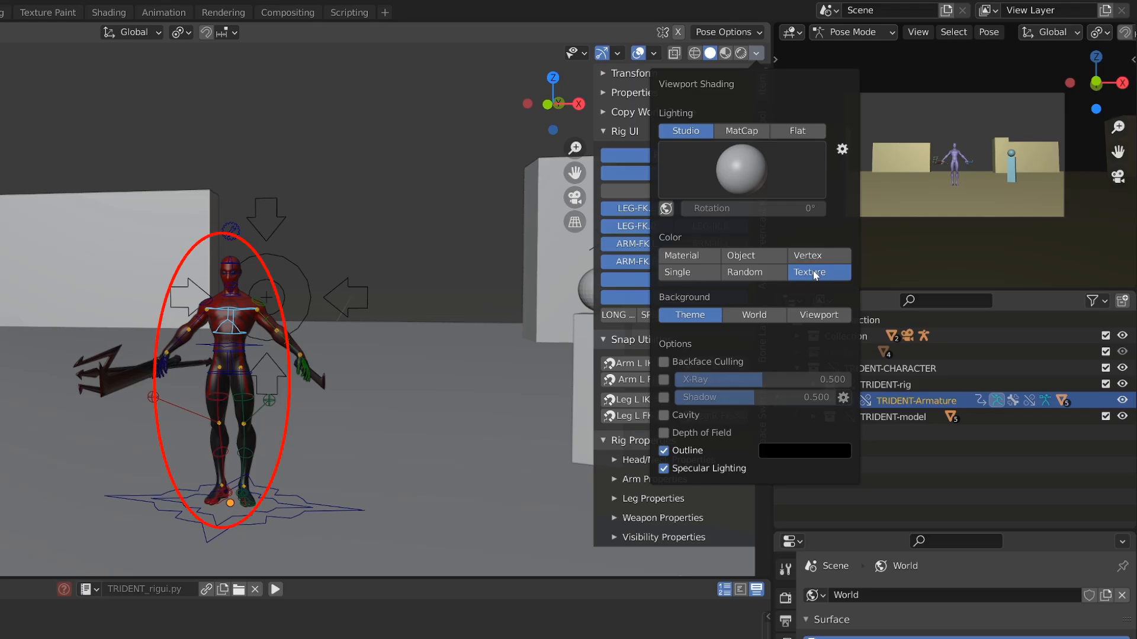
pyautogui.click(742, 131)
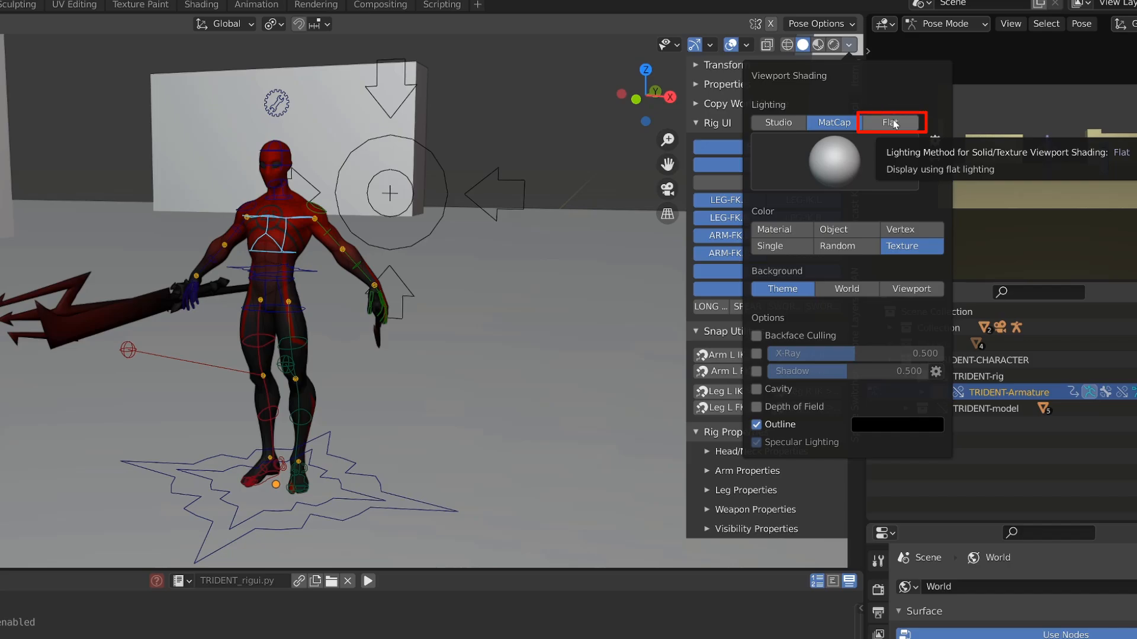
pyautogui.click(895, 124)
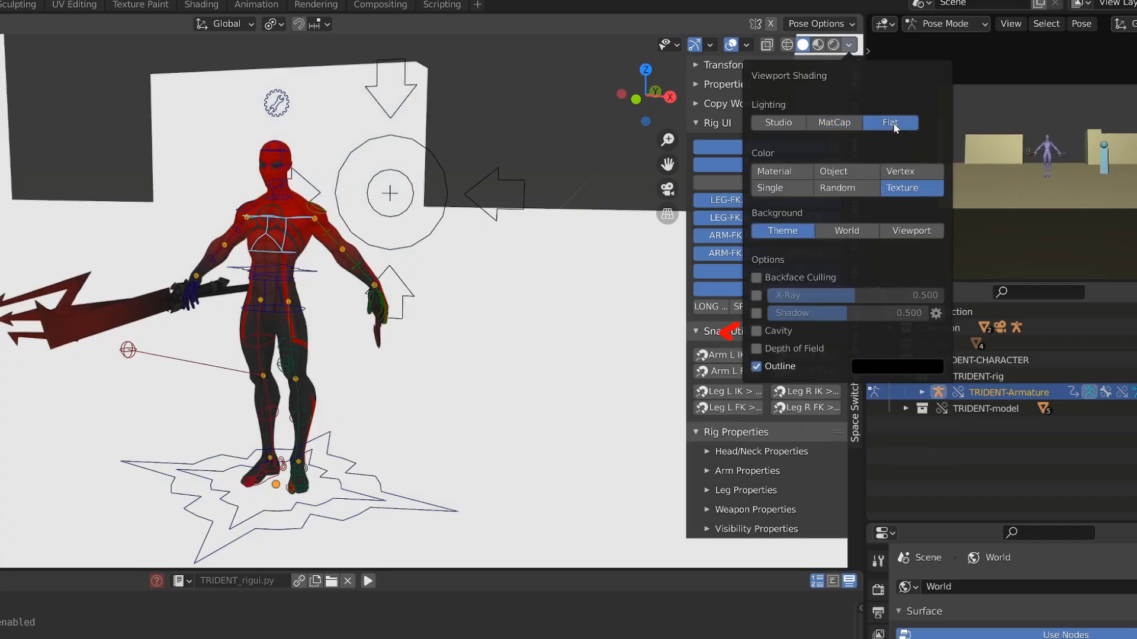
# - Enable the Shadow and Cavity options of the viewport shading and inspect the character up close
pyautogui.click(757, 314)
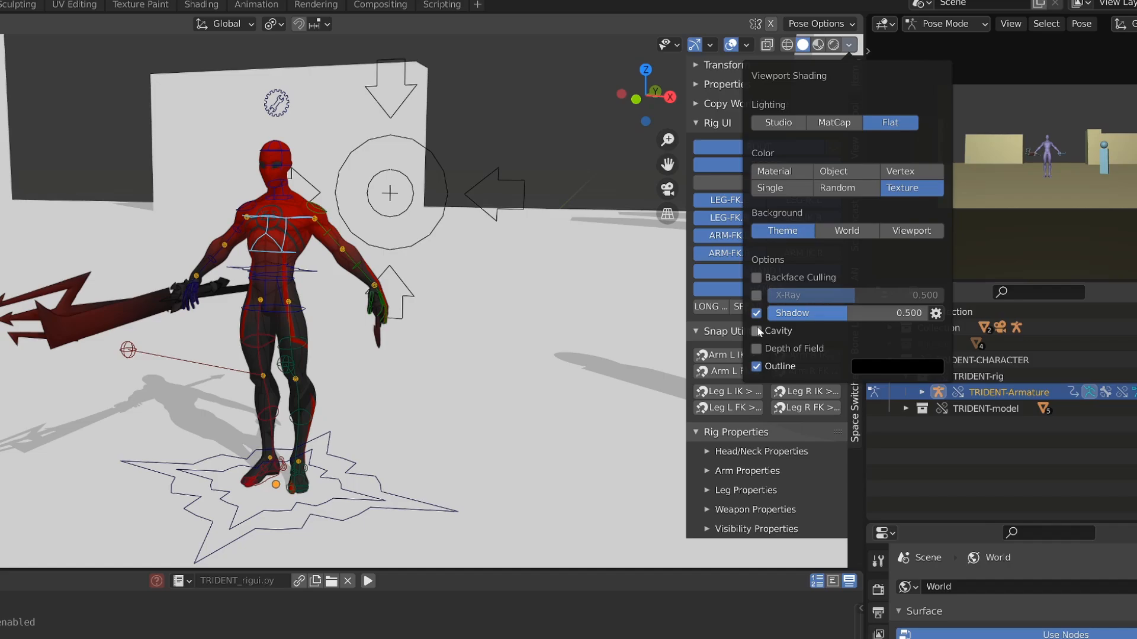
pyautogui.click(757, 331)
pyautogui.scroll(-3, 501, 329)
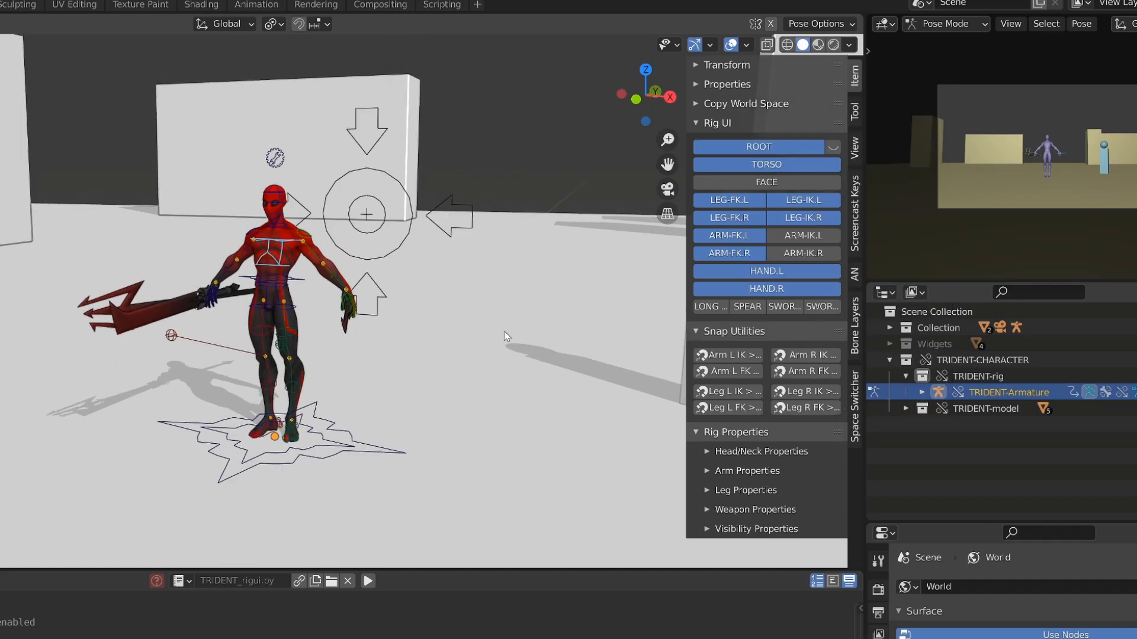
pyautogui.moveTo(505, 332); pyautogui.dragTo(441, 329, button='middle')
pyautogui.scroll(4, 459, 333)
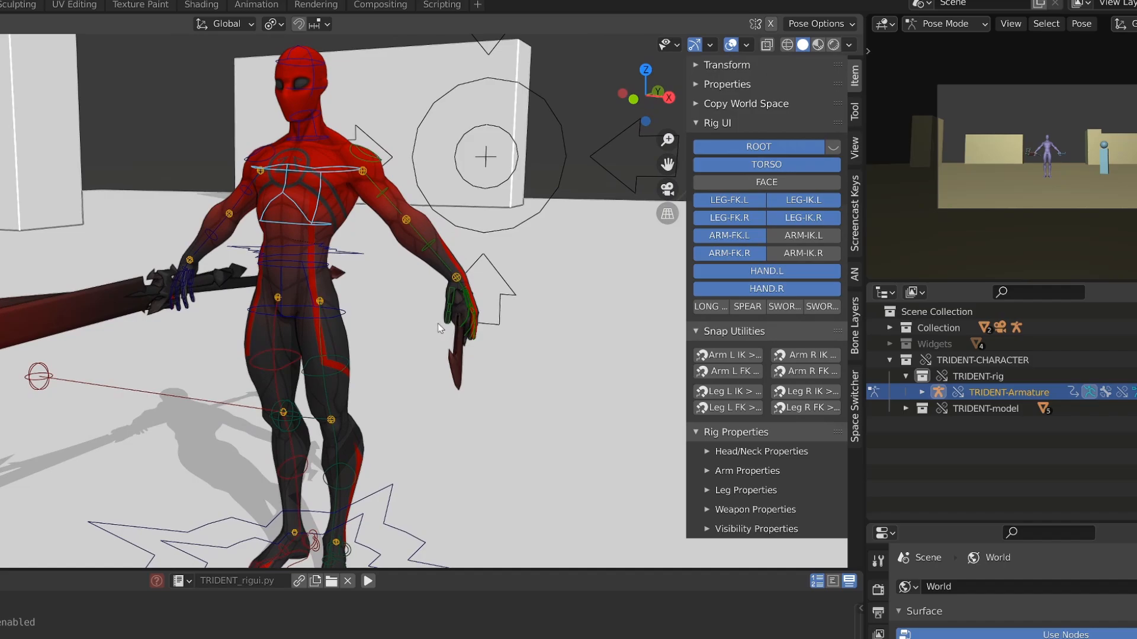
pyautogui.scroll(2, 439, 328)
pyautogui.scroll(-5, 438, 328)
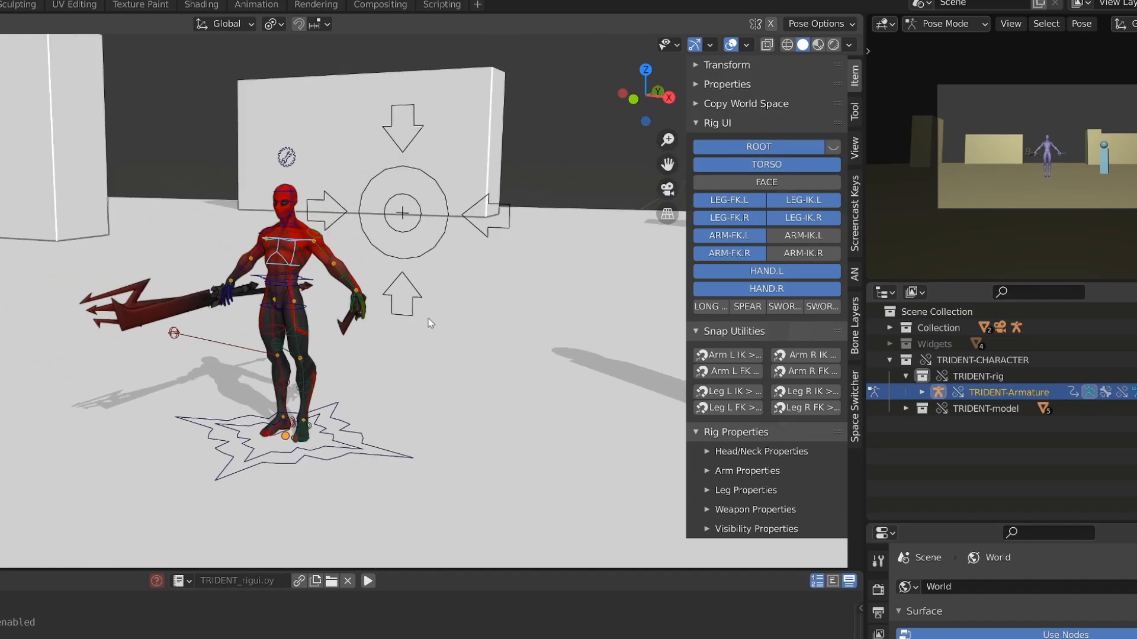
pyautogui.moveTo(428, 318); pyautogui.dragTo(414, 320, button='middle')
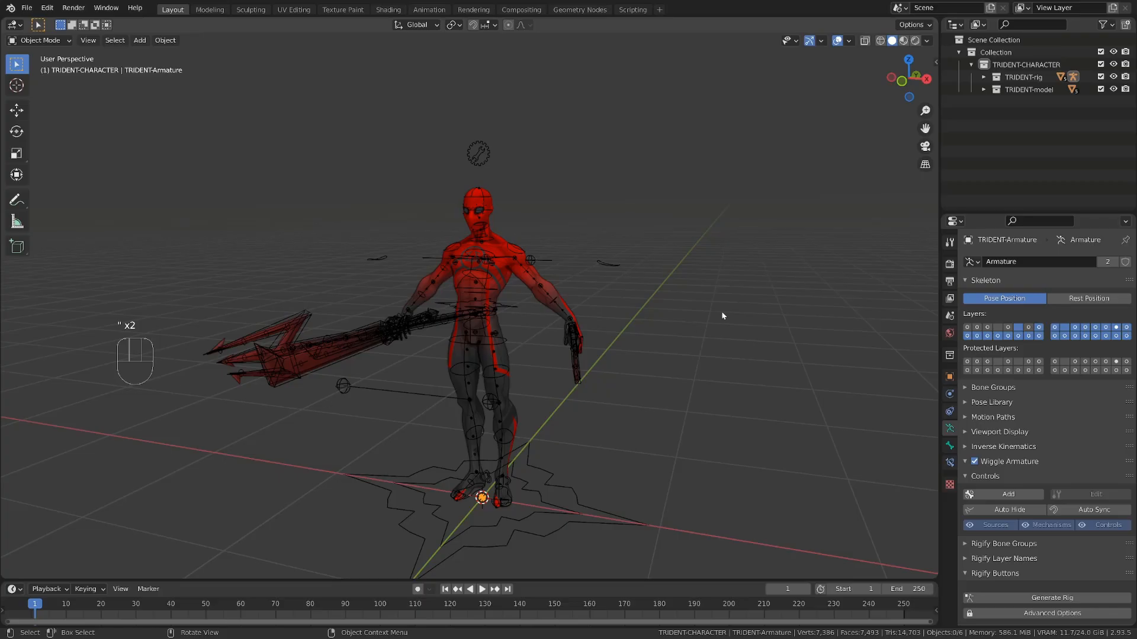
# - In the character's source file, select the Trident body mesh and turn the enlarged timeline area into a Shader Editor showing its TRIDENT material nodes
pyautogui.click(498, 239)
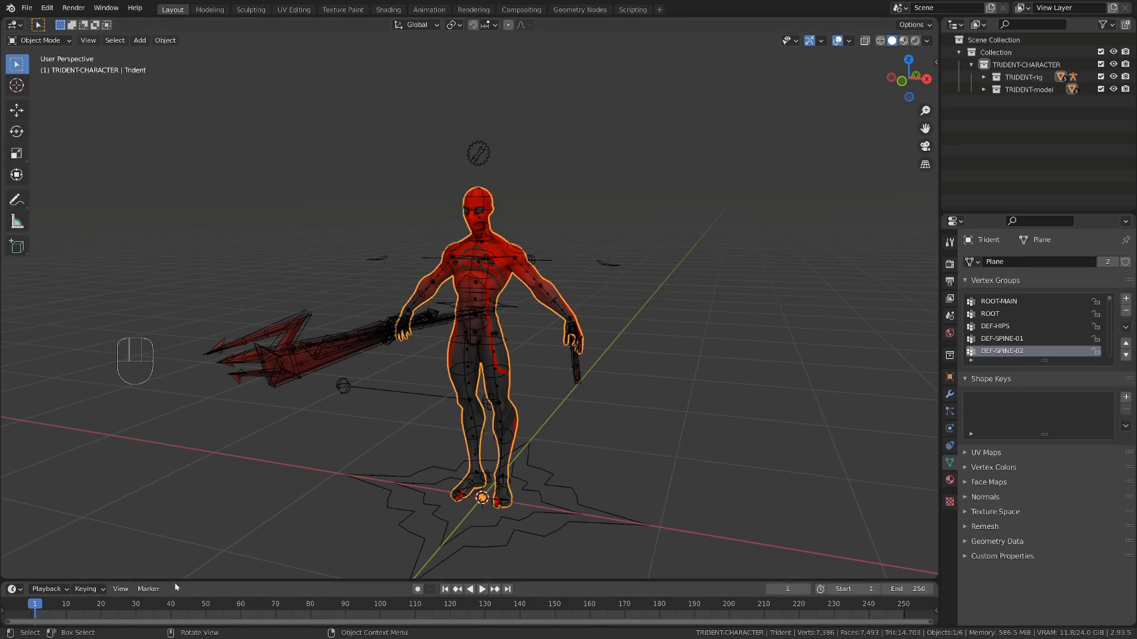
pyautogui.moveTo(9, 580); pyautogui.dragTo(8, 448)
pyautogui.click(9, 446)
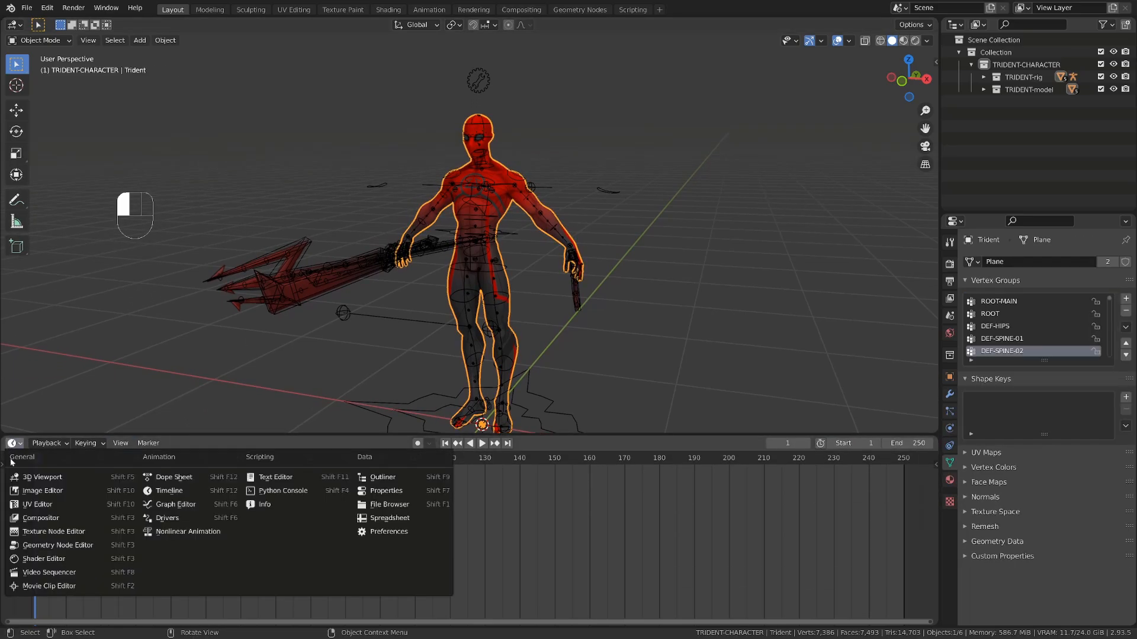
pyautogui.click(29, 560)
pyautogui.keyDown('alt'); pyautogui.keyDown('shift'); pyautogui.moveTo(232, 531); pyautogui.dragTo(280, 594, button='middle'); pyautogui.keyUp('shift'); pyautogui.keyUp('alt')
pyautogui.scroll(6, 320, 463)
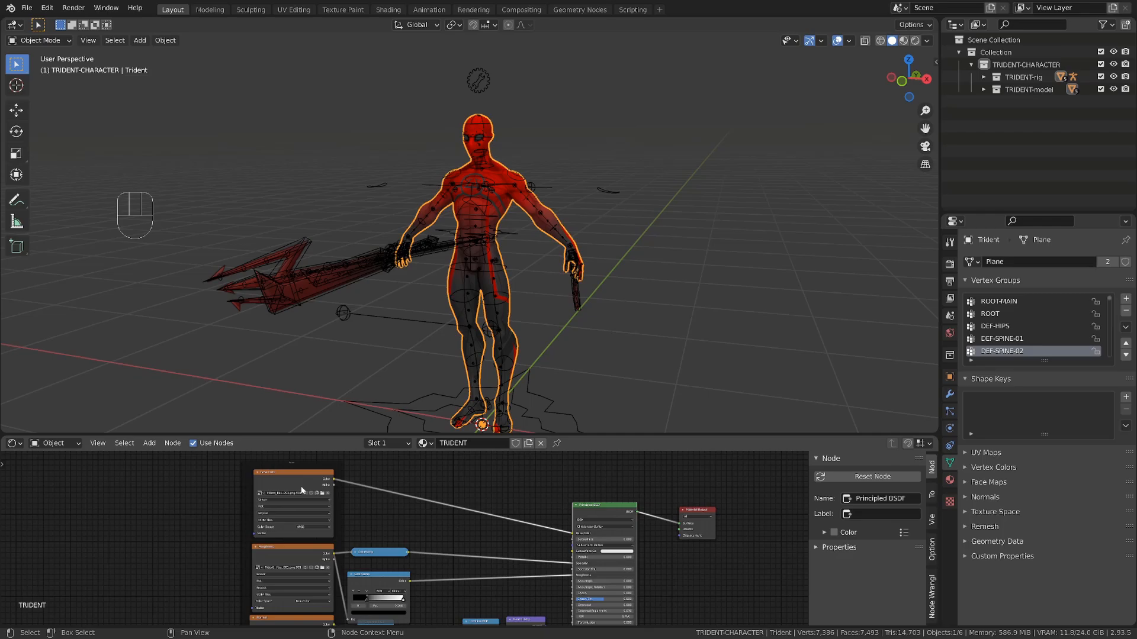
# - In the TRIDENT material, make the Base Color, the middle and the Normal image texture nodes active in turn to preview each on the body
pyautogui.click(302, 490)
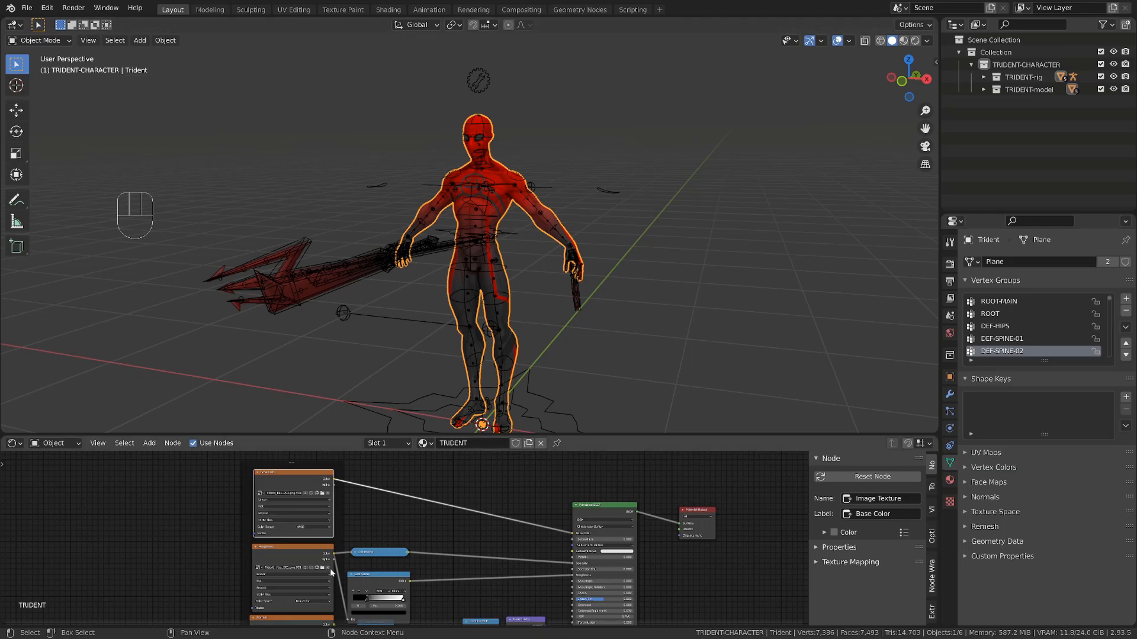
pyautogui.click(288, 558)
pyautogui.keyDown('shift'); pyautogui.moveTo(470, 279); pyautogui.dragTo(472, 210, button='middle'); pyautogui.keyUp('shift')
pyautogui.keyDown('shift'); pyautogui.scroll(-3, 465, 521); pyautogui.keyUp('shift')
pyautogui.click(272, 554)
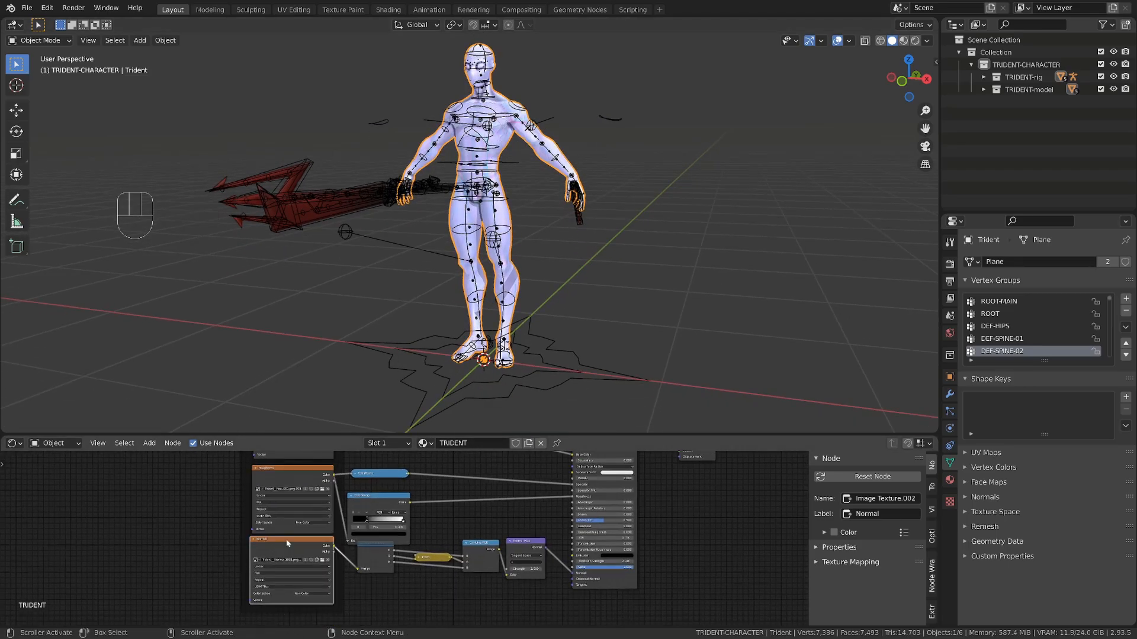
# - Hide the viewport overlays and select the two-handed sword to show its TRIDENT-WEAPONS material nodes
pyautogui.moveTo(556, 208); pyautogui.dragTo(527, 304, button='middle')
pyautogui.hotkey('shift', 'alt', 'z')
pyautogui.click(291, 302)
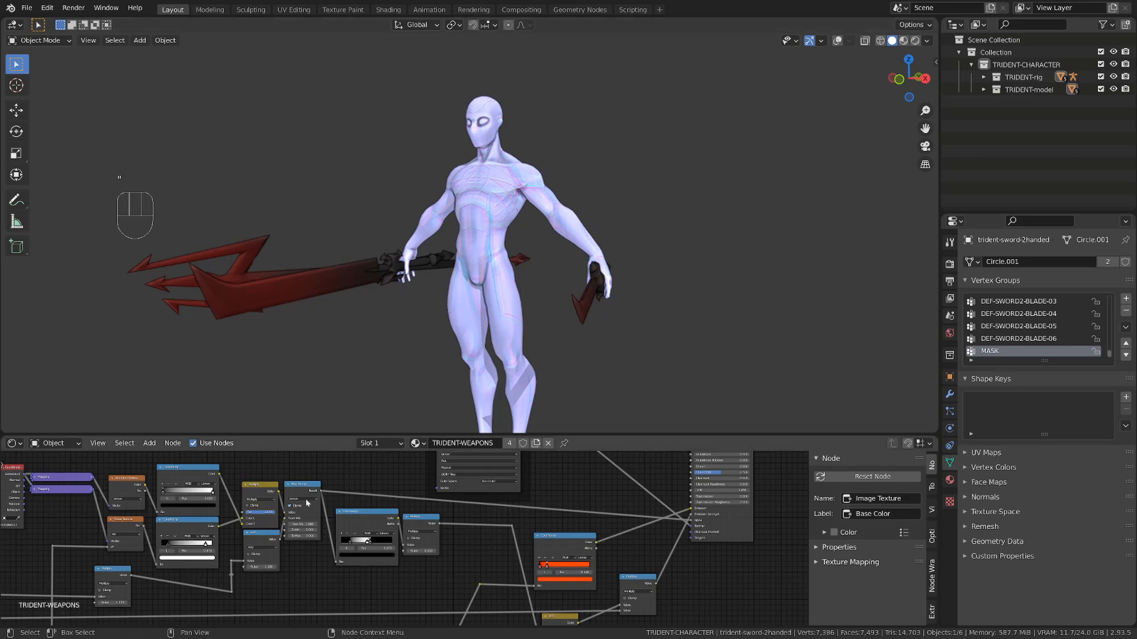
# - In the TRIDENT-WEAPONS material, make the lower image texture and the two procedural texture nodes active in turn to preview them on the weapons
pyautogui.scroll(-3, 305, 521)
pyautogui.keyDown('alt'); pyautogui.keyDown('shift'); pyautogui.moveTo(302, 545); pyautogui.dragTo(413, 542, button='middle'); pyautogui.keyUp('shift'); pyautogui.keyUp('alt')
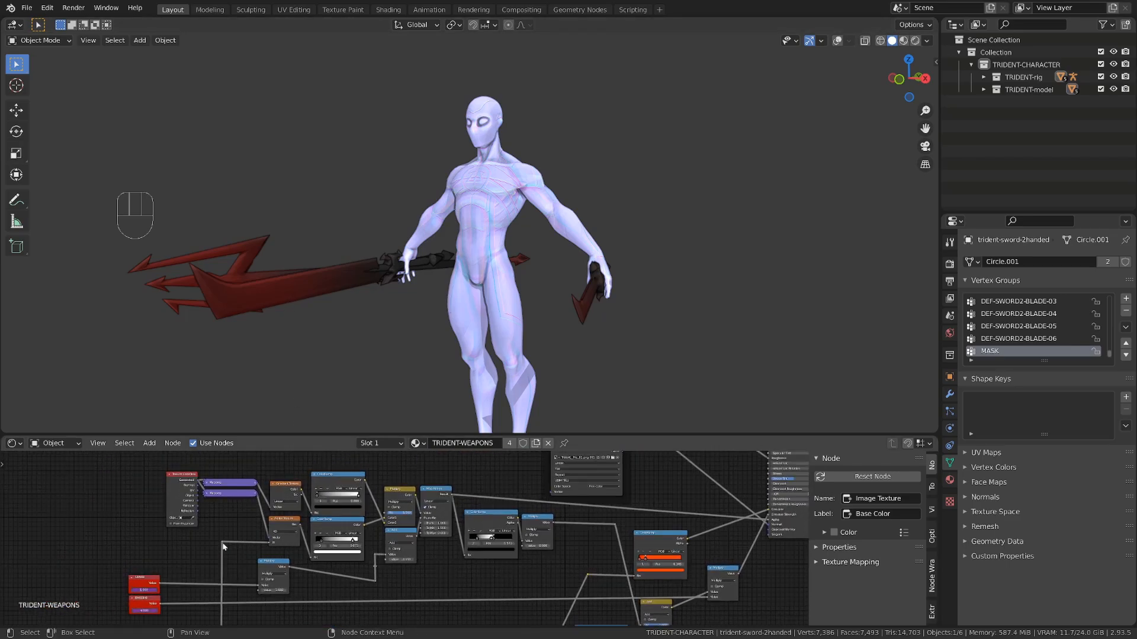
pyautogui.keyDown('alt'); pyautogui.keyDown('shift'); pyautogui.moveTo(280, 553); pyautogui.dragTo(211, 466, button='middle'); pyautogui.keyUp('shift'); pyautogui.keyUp('alt')
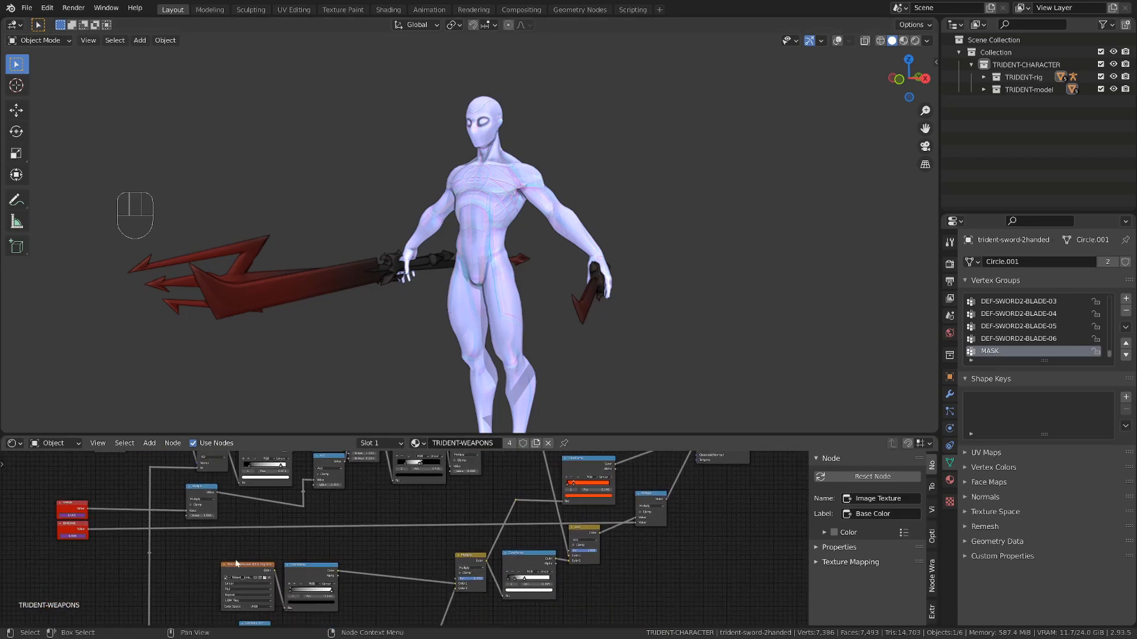
pyautogui.click(237, 565)
pyautogui.keyDown('alt'); pyautogui.keyDown('shift'); pyautogui.moveTo(306, 528); pyautogui.dragTo(296, 578, button='middle'); pyautogui.keyUp('shift'); pyautogui.keyUp('alt')
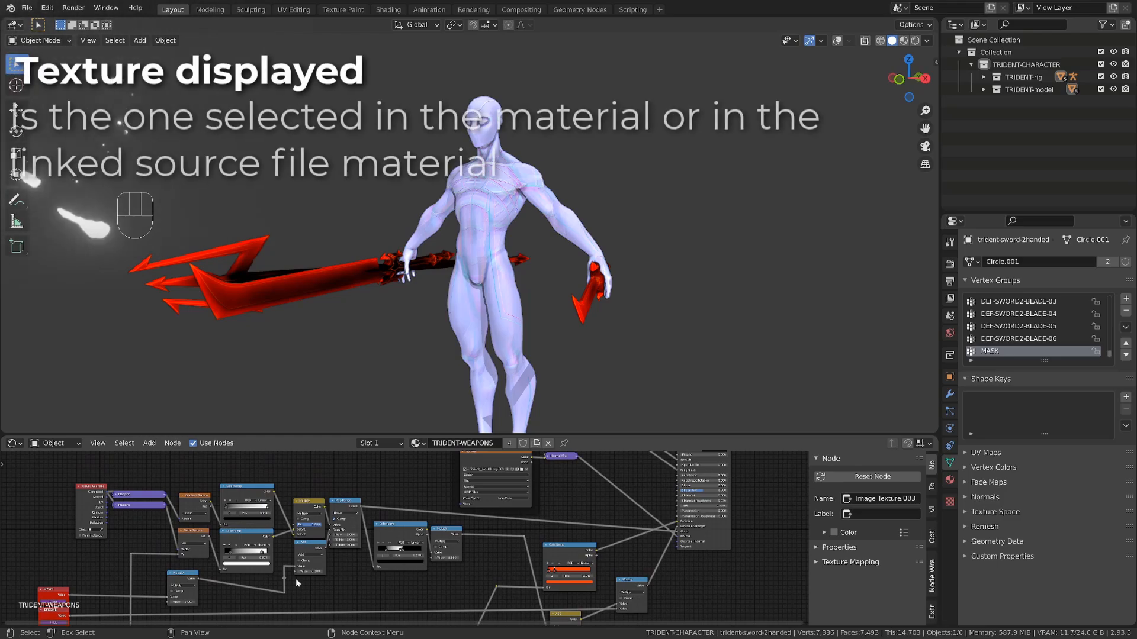
pyautogui.click(194, 504)
pyautogui.click(197, 539)
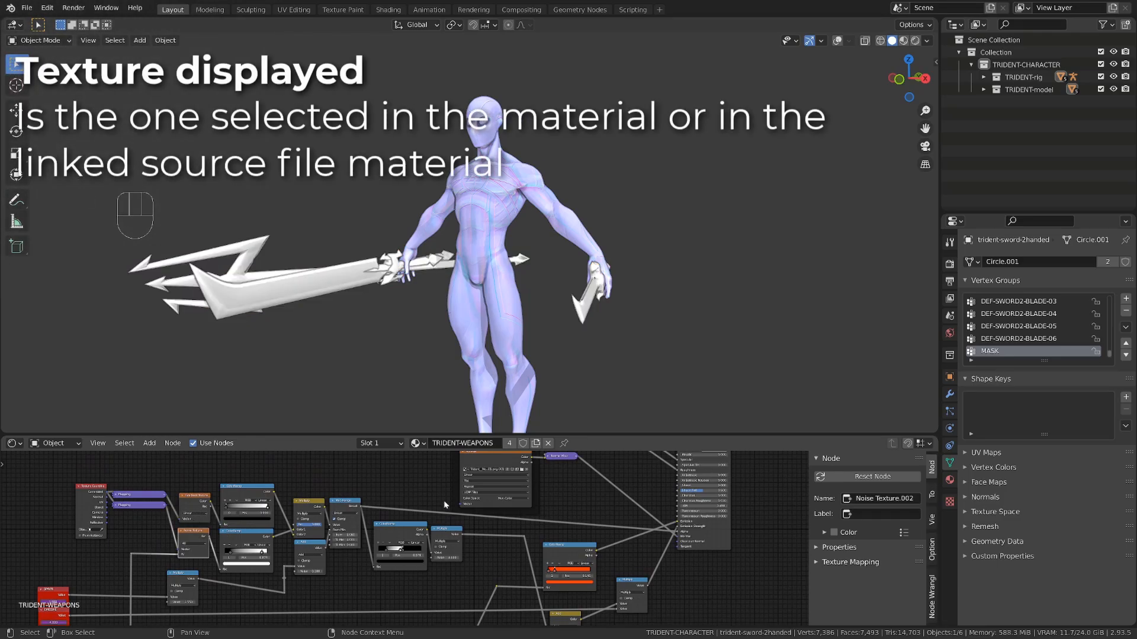
# - Make the Base Color image texture the active node of the TRIDENT-WEAPONS material
pyautogui.keyDown('alt'); pyautogui.keyDown('shift'); pyautogui.moveTo(429, 502); pyautogui.dragTo(343, 556, button='middle'); pyautogui.keyUp('shift'); pyautogui.keyUp('alt')
pyautogui.keyDown('alt'); pyautogui.keyDown('shift'); pyautogui.moveTo(397, 495); pyautogui.dragTo(353, 612, button='middle'); pyautogui.keyUp('shift'); pyautogui.keyUp('alt')
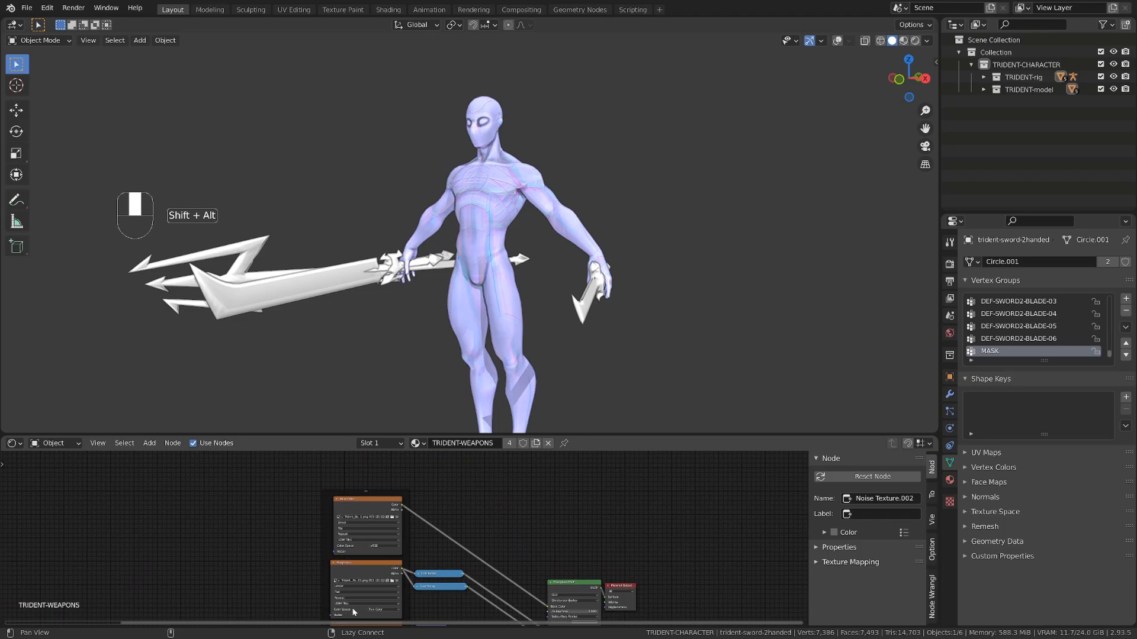
pyautogui.keyDown('ctrl'); pyautogui.keyDown('shift'); pyautogui.click(366, 499); pyautogui.keyUp('shift'); pyautogui.keyUp('ctrl')
# - Select the Trident body and make the Base Color image texture the active node of its TRIDENT material
pyautogui.click(466, 196)
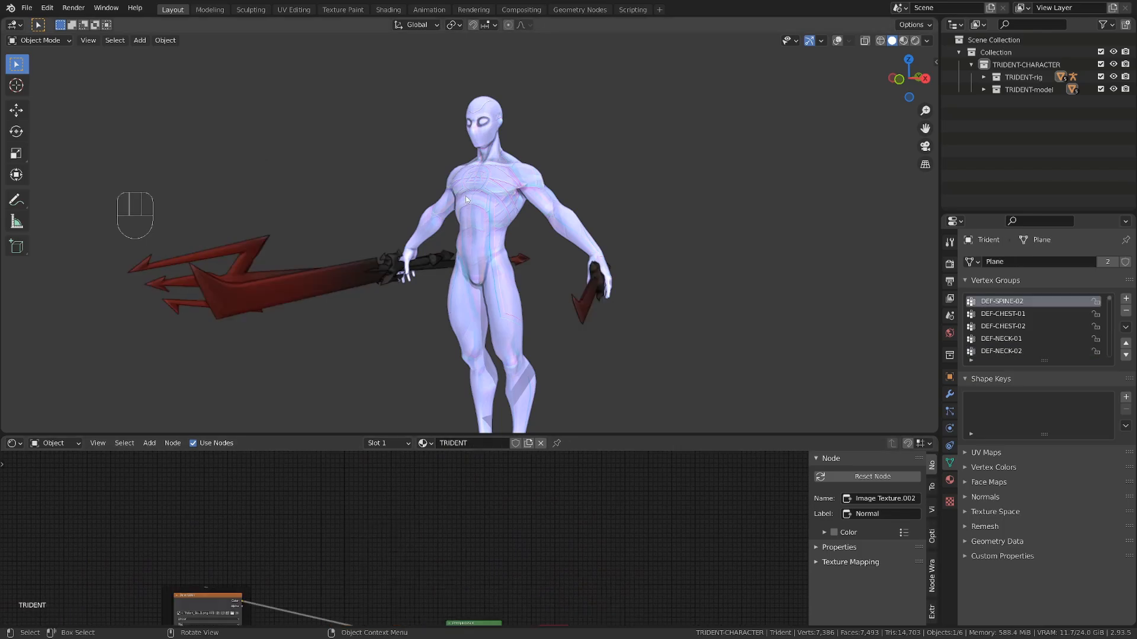
pyautogui.keyDown('ctrl'); pyautogui.keyDown('shift'); pyautogui.click(214, 595); pyautogui.keyUp('shift'); pyautogui.keyUp('ctrl')
pyautogui.moveTo(549, 291); pyautogui.dragTo(562, 266, button='middle')
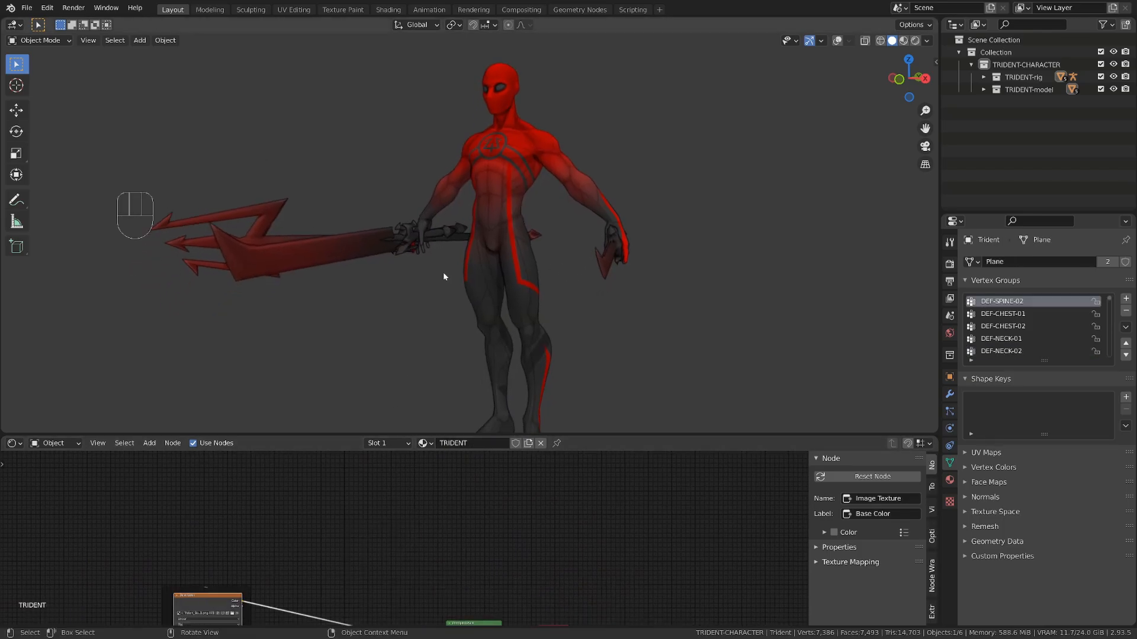